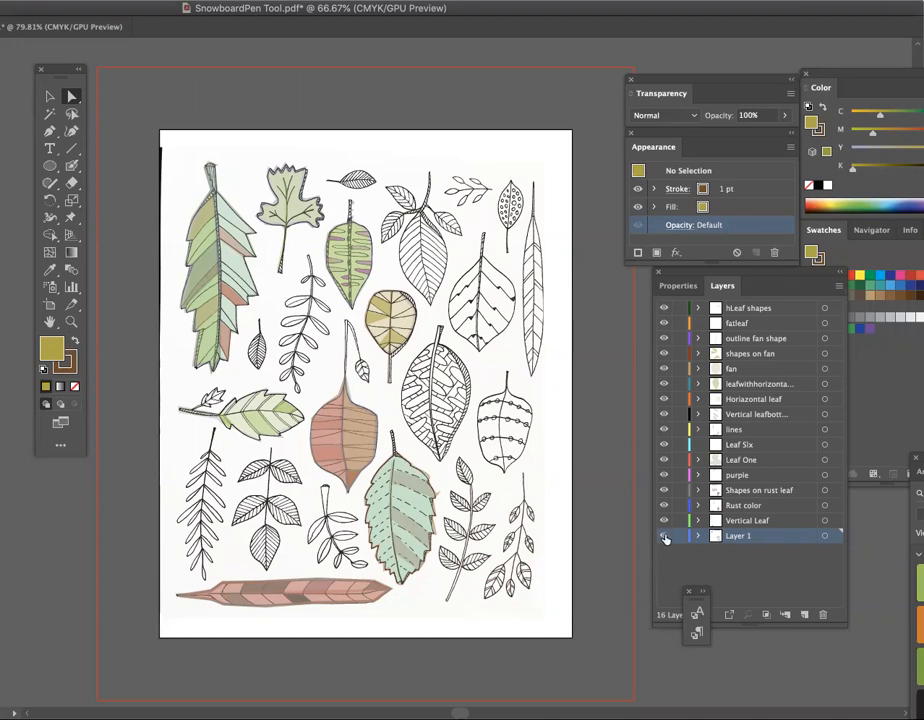
- Hide the Layer 1 sketch to review the coloured leaf shapes alone, and show it again
click(664, 537)
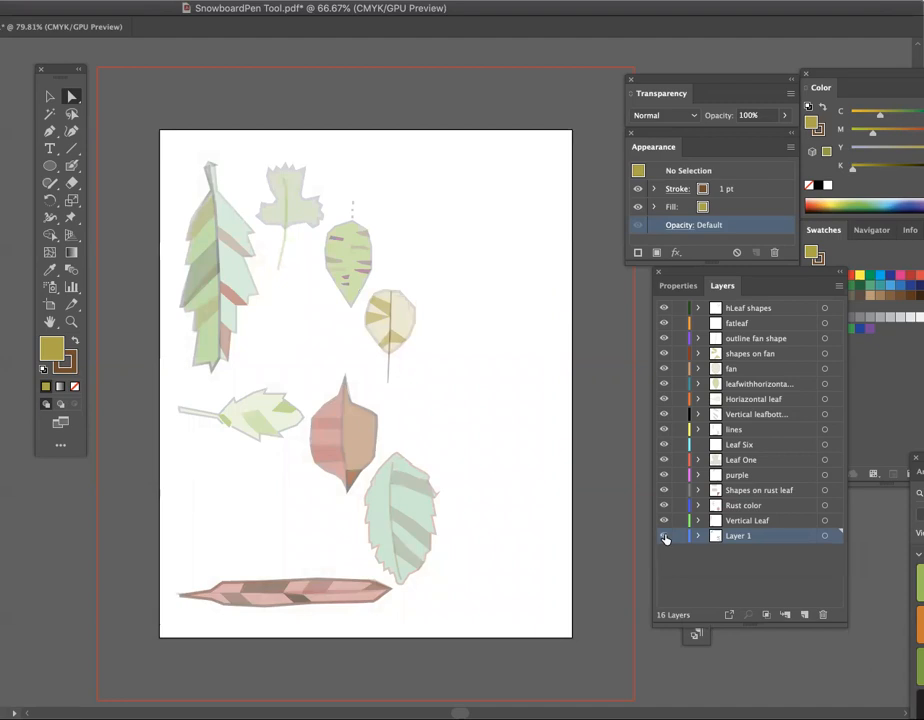
click(664, 537)
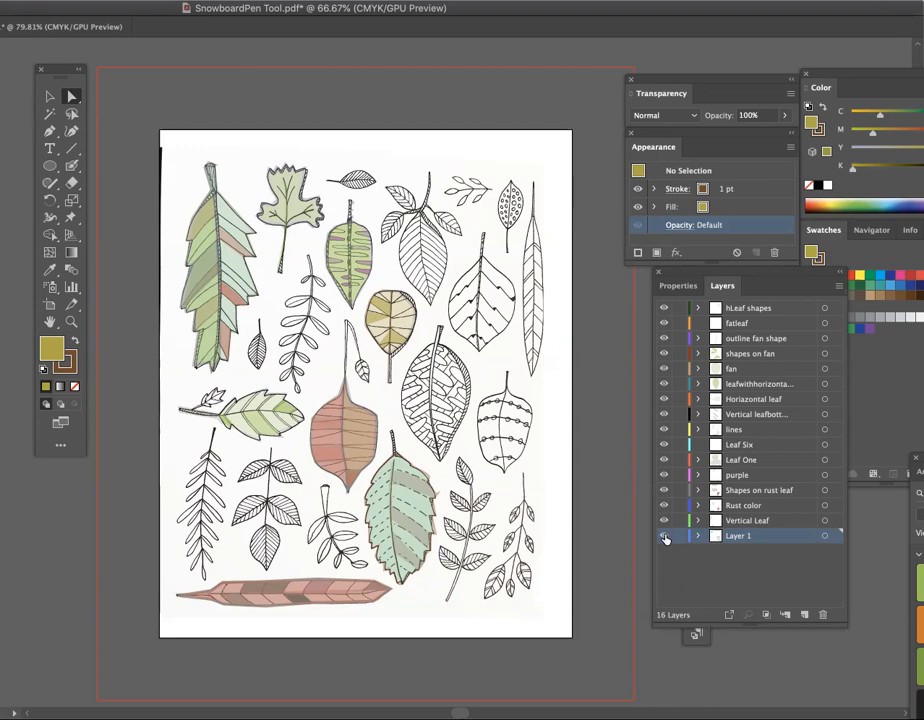
- Stack the Layers, Appearance and Transparency panels lower beside the artboard
drag(767, 284, 728, 378)
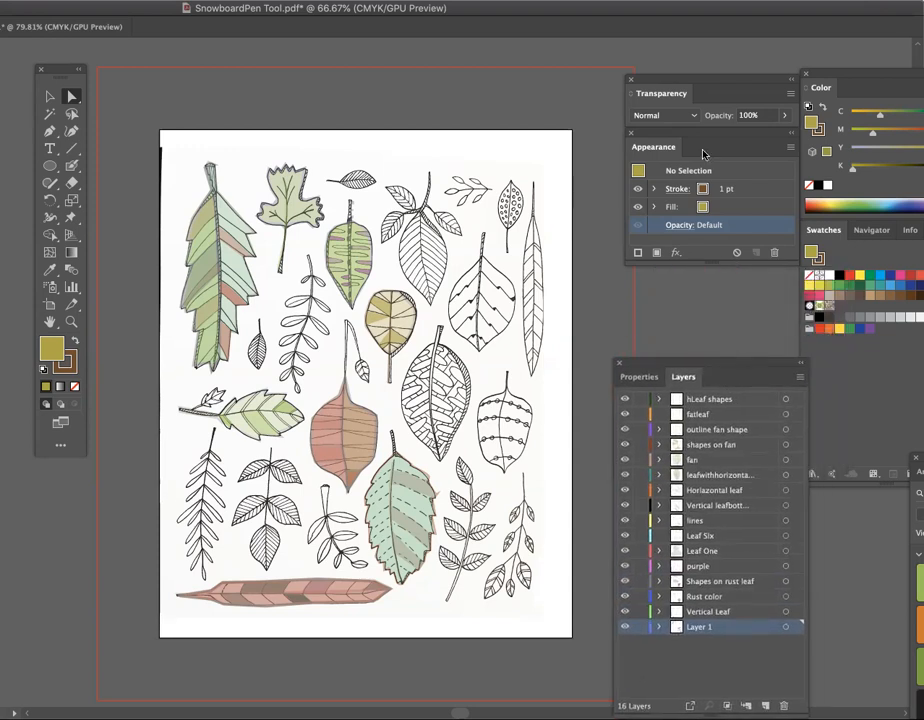
drag(706, 134, 695, 224)
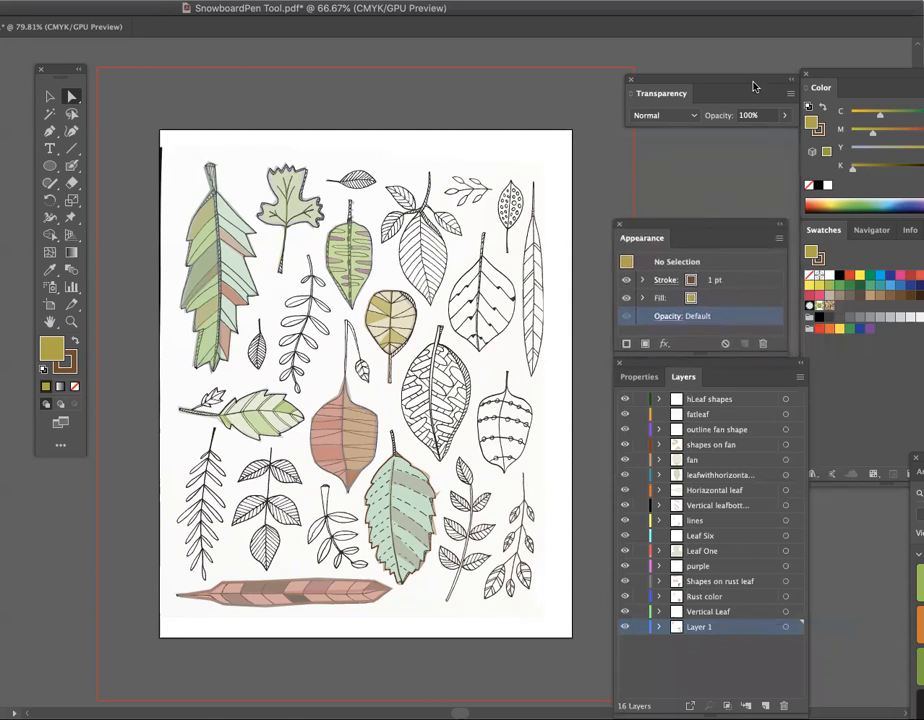
drag(742, 88, 735, 179)
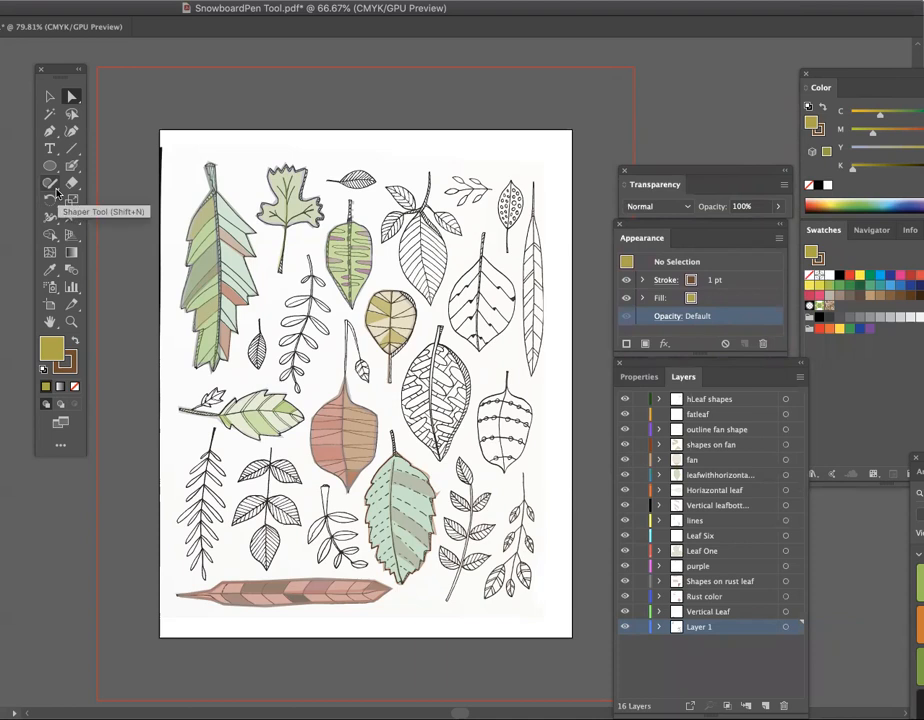
- Create a new layer named fatzigzagleaf and move it to the top of the layer stack
click(52, 136)
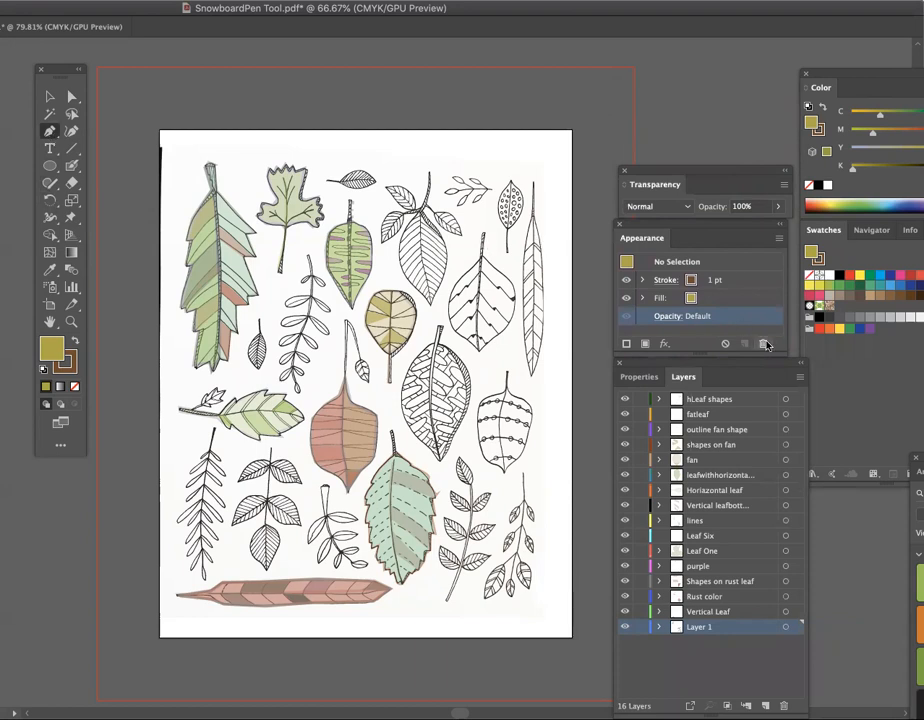
click(800, 378)
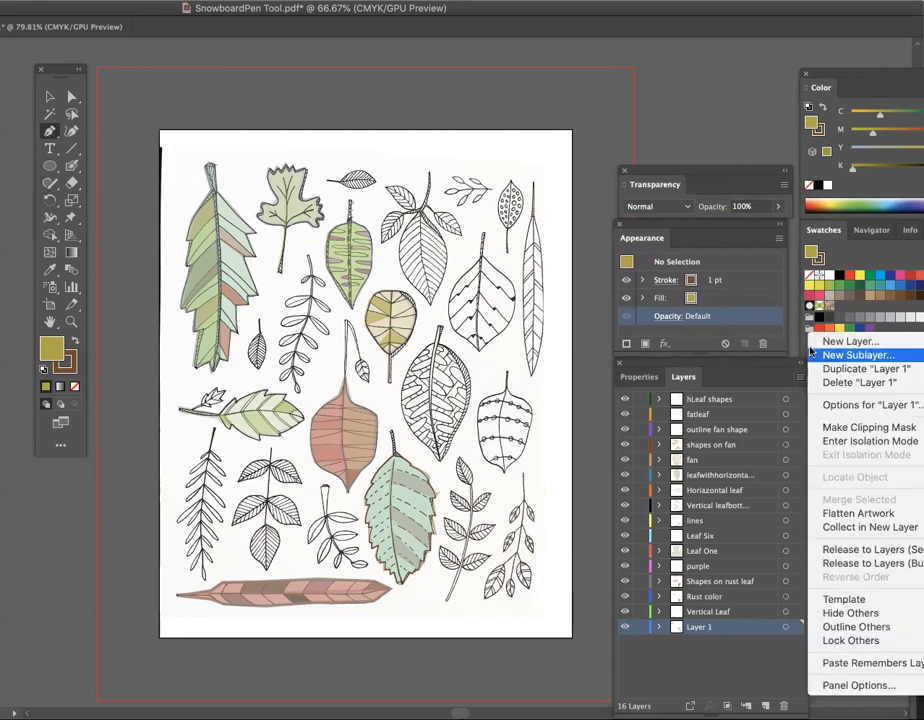
click(840, 342)
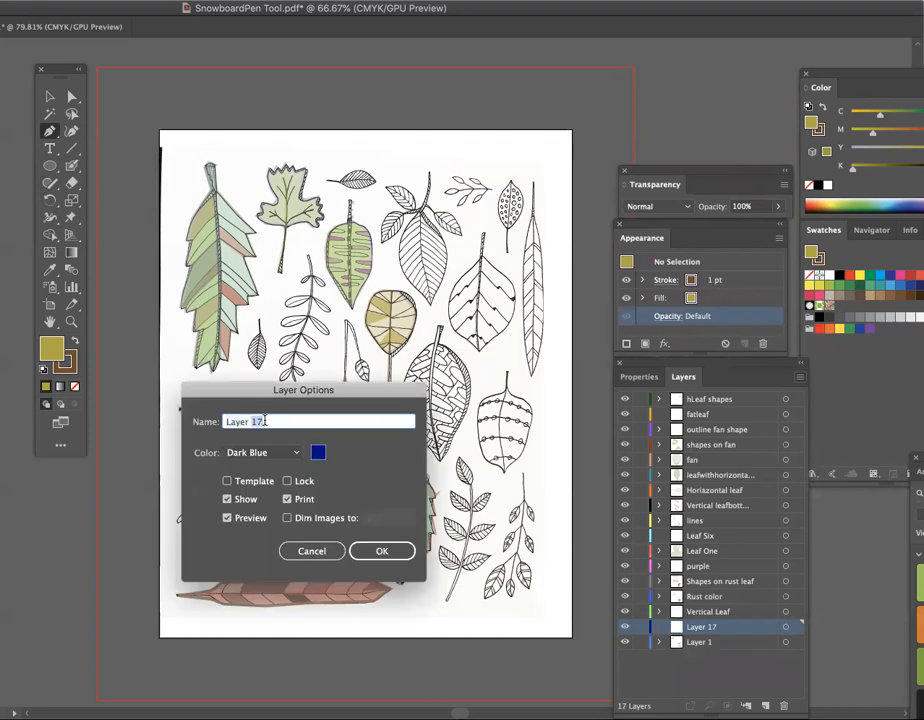
text(fatzigzagleaf)
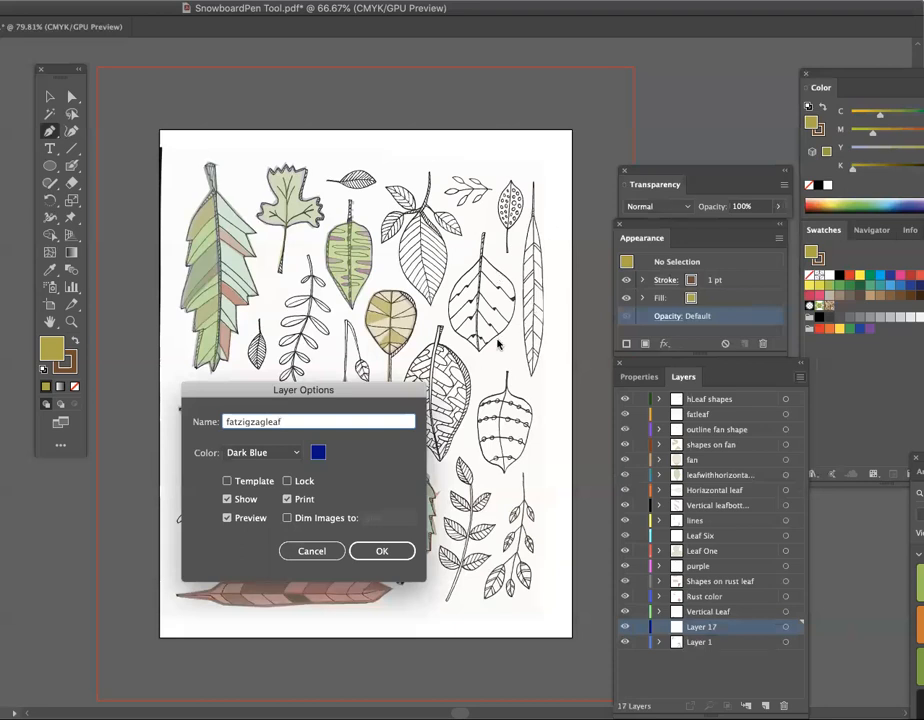
click(382, 551)
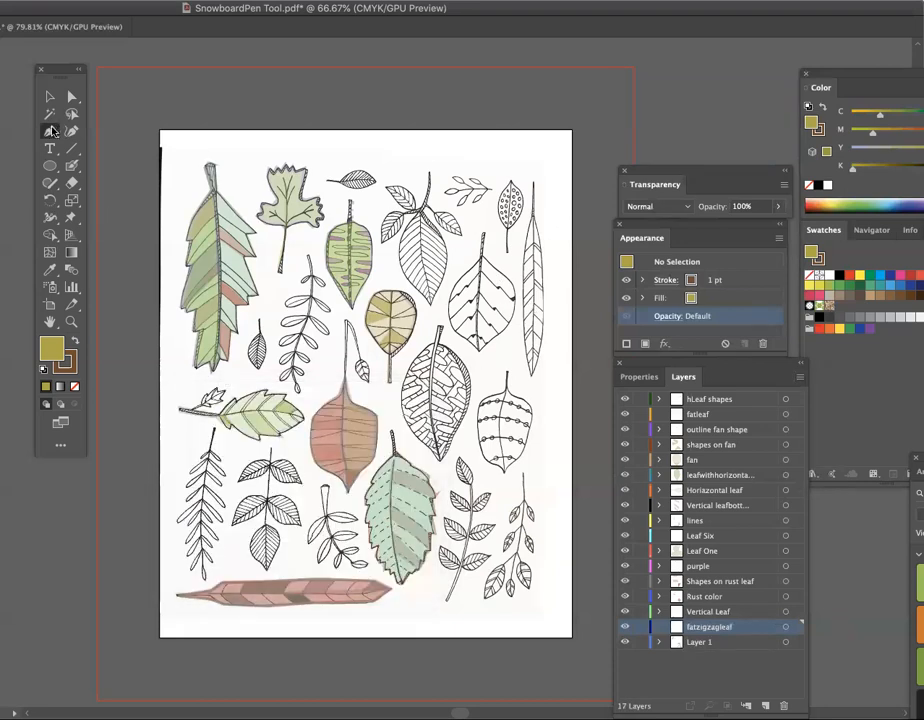
click(50, 132)
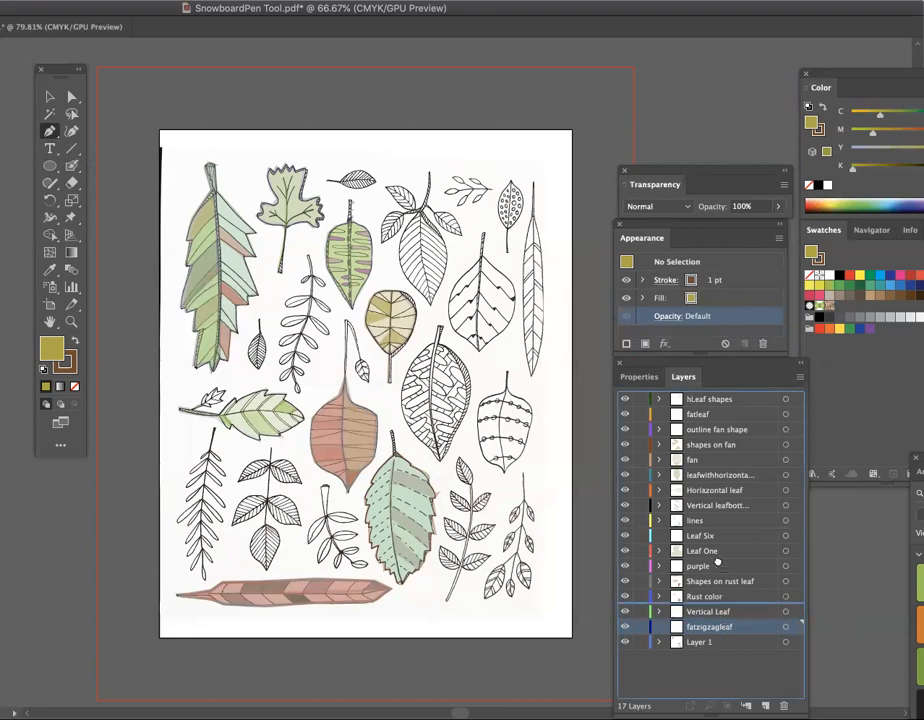
drag(720, 390, 716, 397)
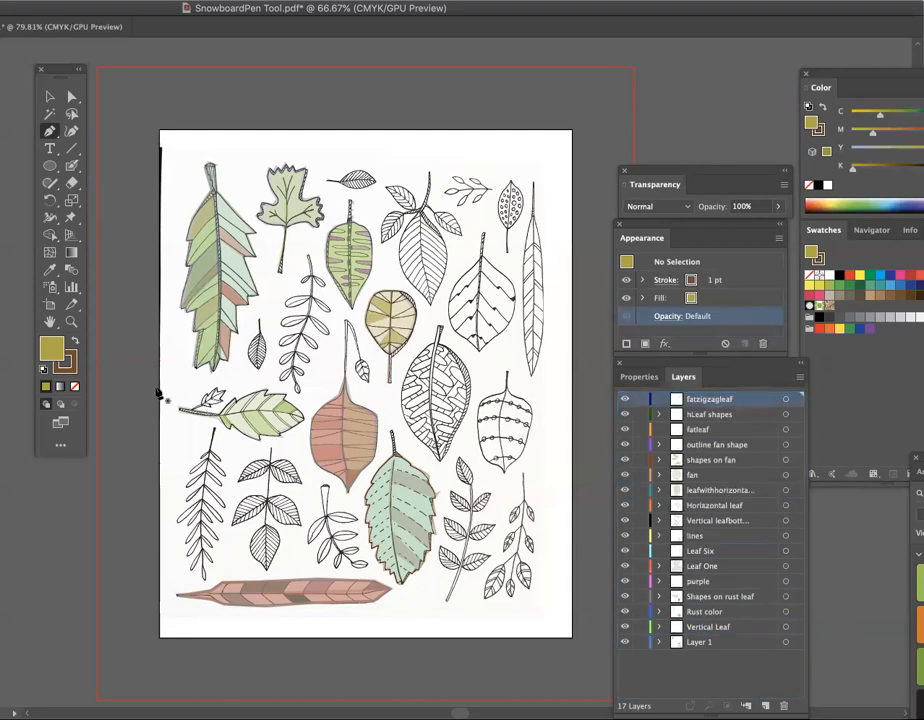
- Set both the fill and the stroke to None for drawing new paths
click(75, 386)
click(70, 360)
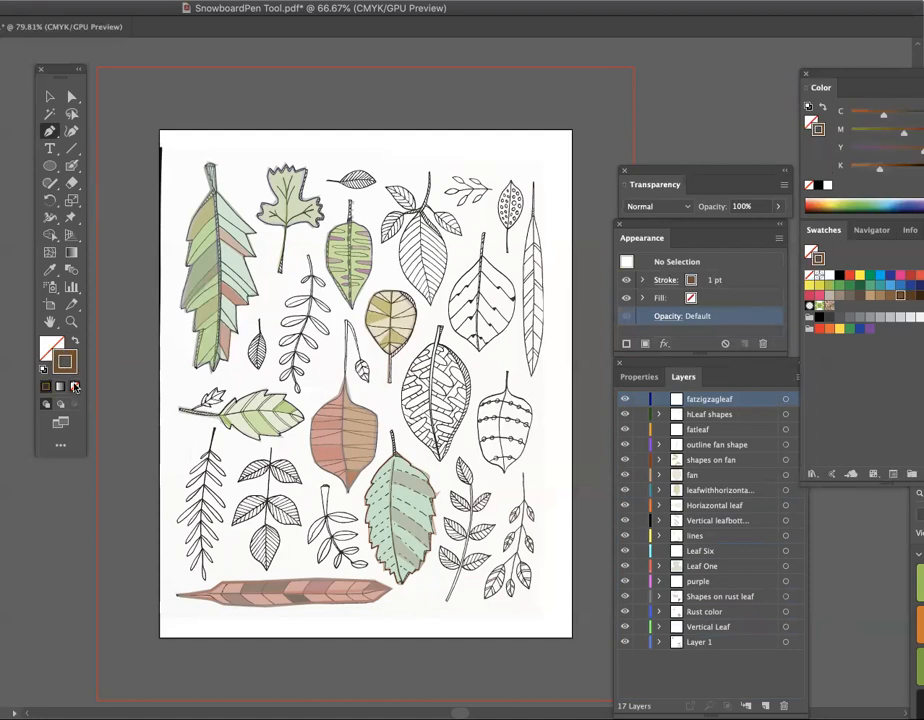
click(75, 386)
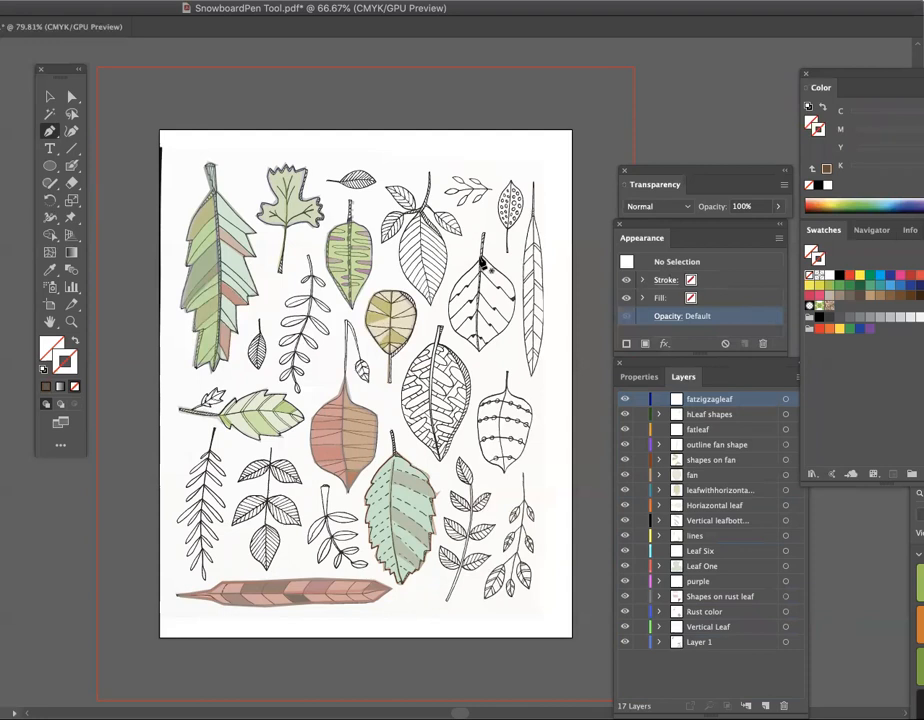
- Trace the outline of the fat leaf with zigzag veins as a closed path with the Pen tool
click(481, 259)
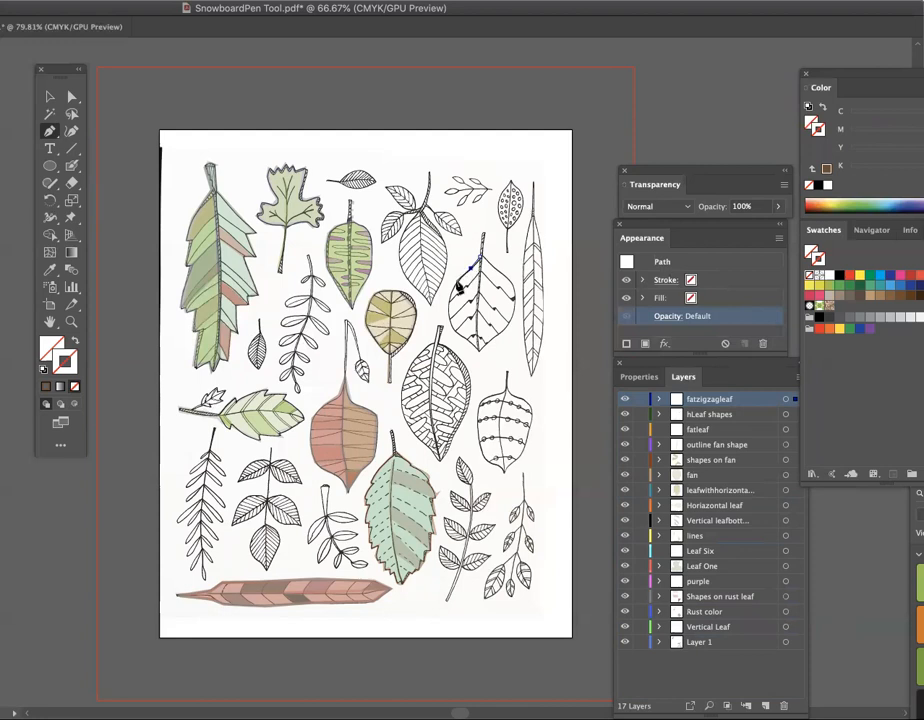
click(449, 303)
click(458, 334)
click(472, 343)
click(478, 350)
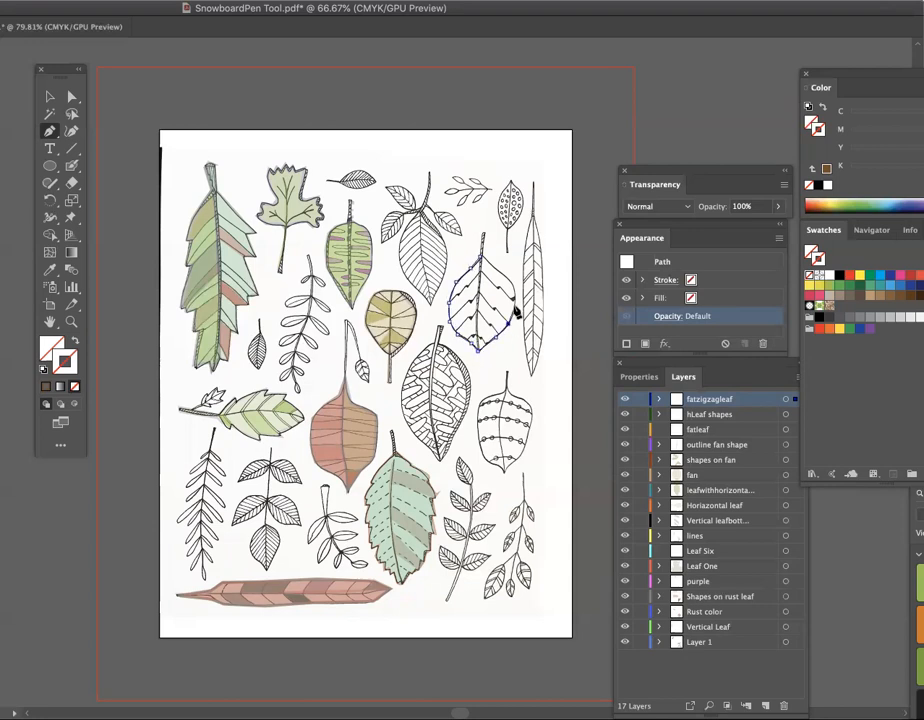
drag(514, 310, 514, 287)
click(481, 261)
click(49, 96)
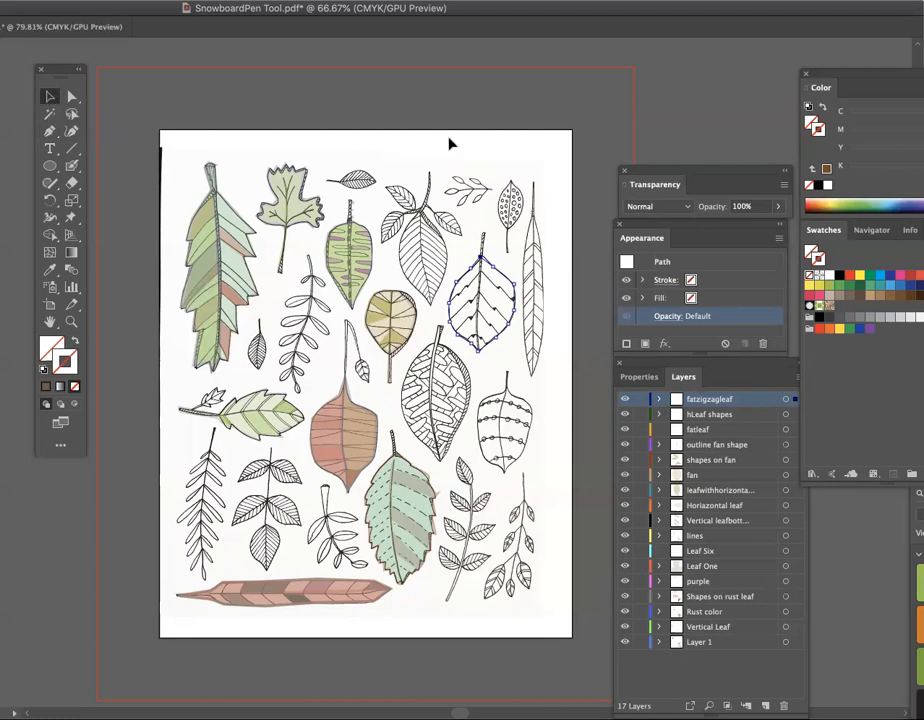
- Hide Layer 1 and apply the C=40 M=45 Y=50 K=5 swatch to the traced leaf's stroke and fill
drag(867, 73, 760, 33)
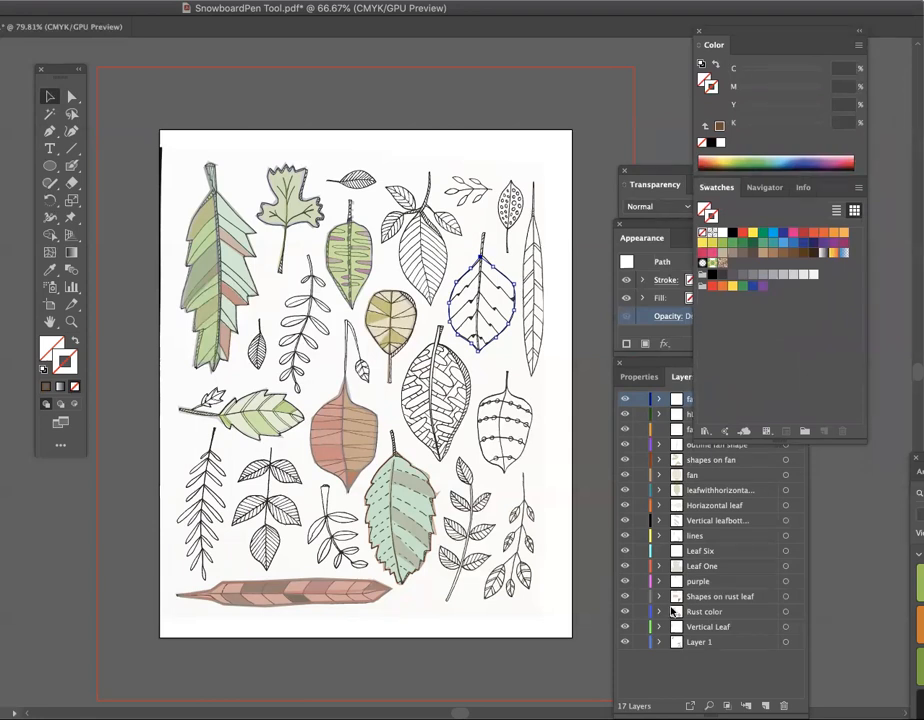
click(625, 642)
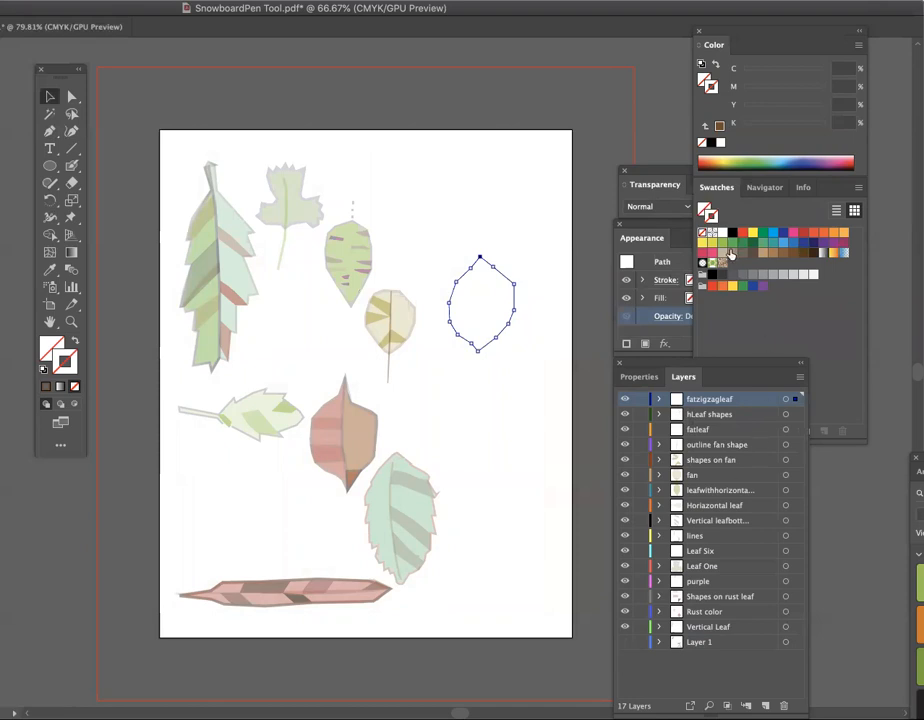
click(731, 255)
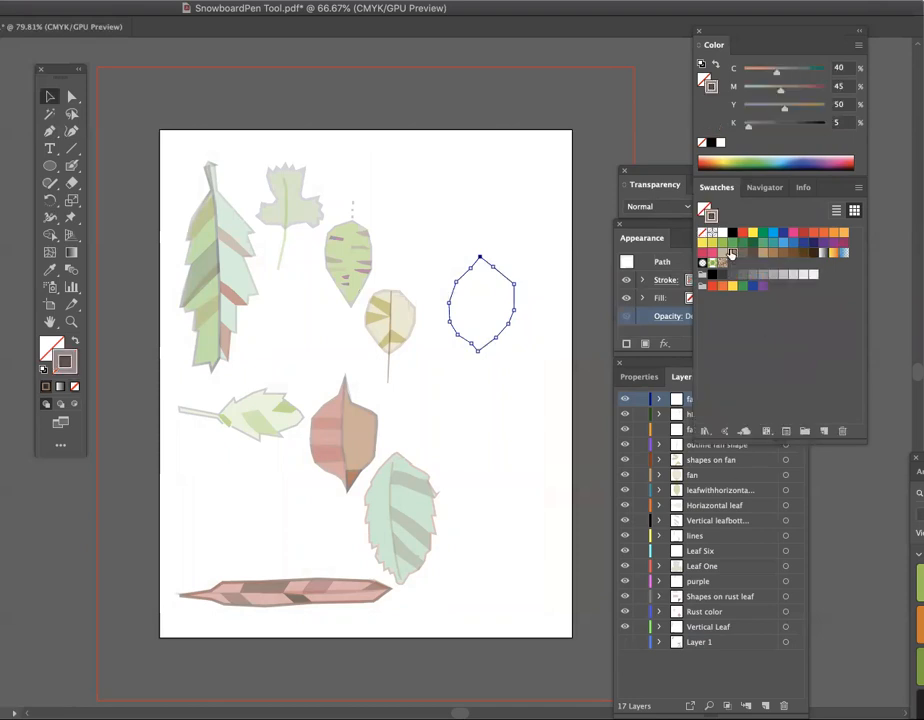
key(x)
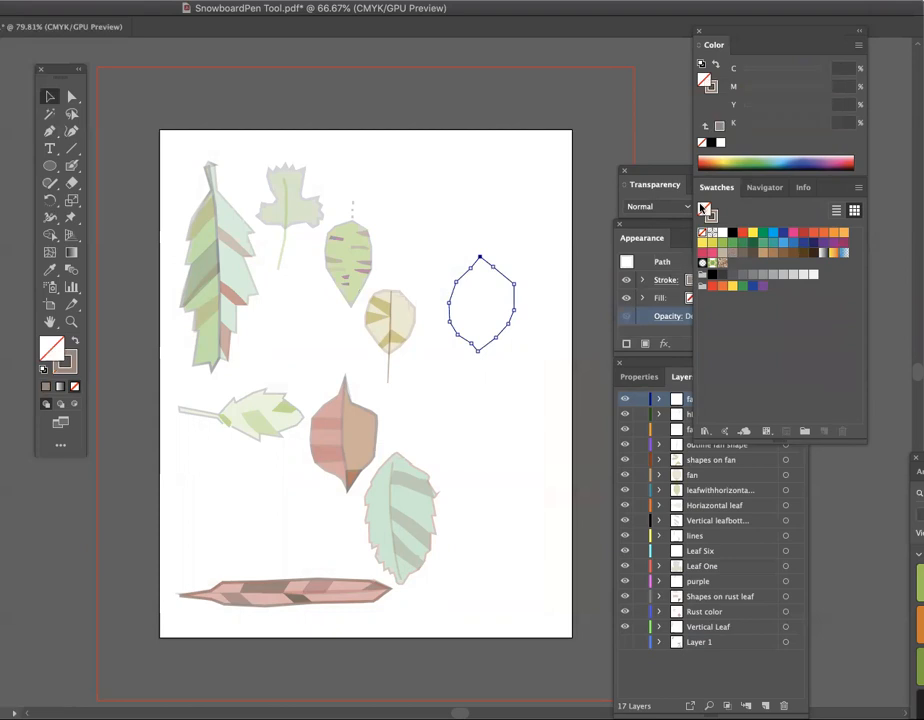
click(732, 256)
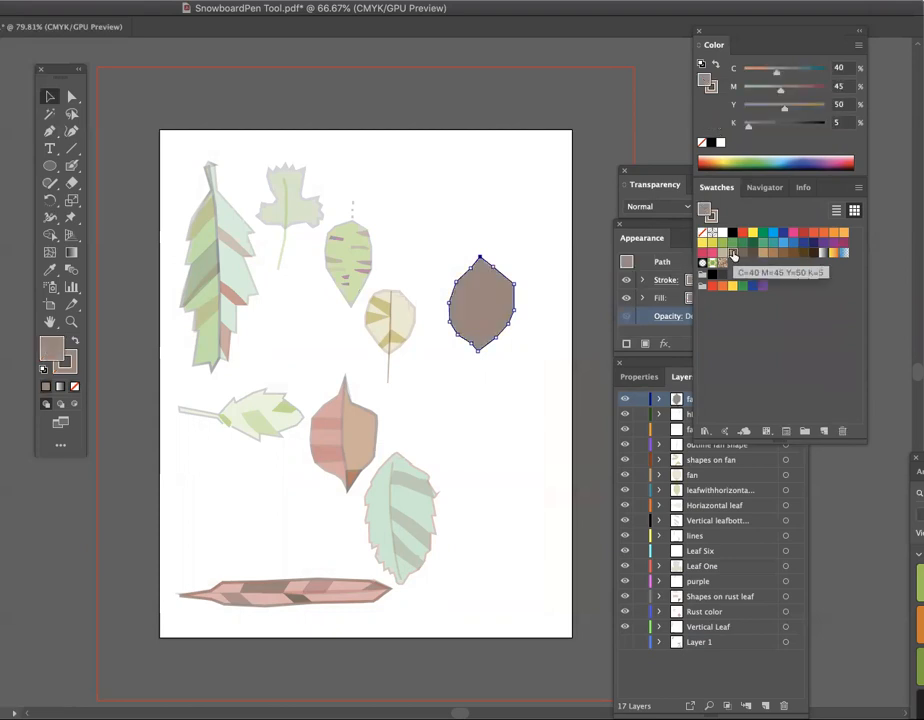
- Lower the traced leaf's opacity to 34%
drag(660, 185, 636, 163)
drag(656, 222, 637, 217)
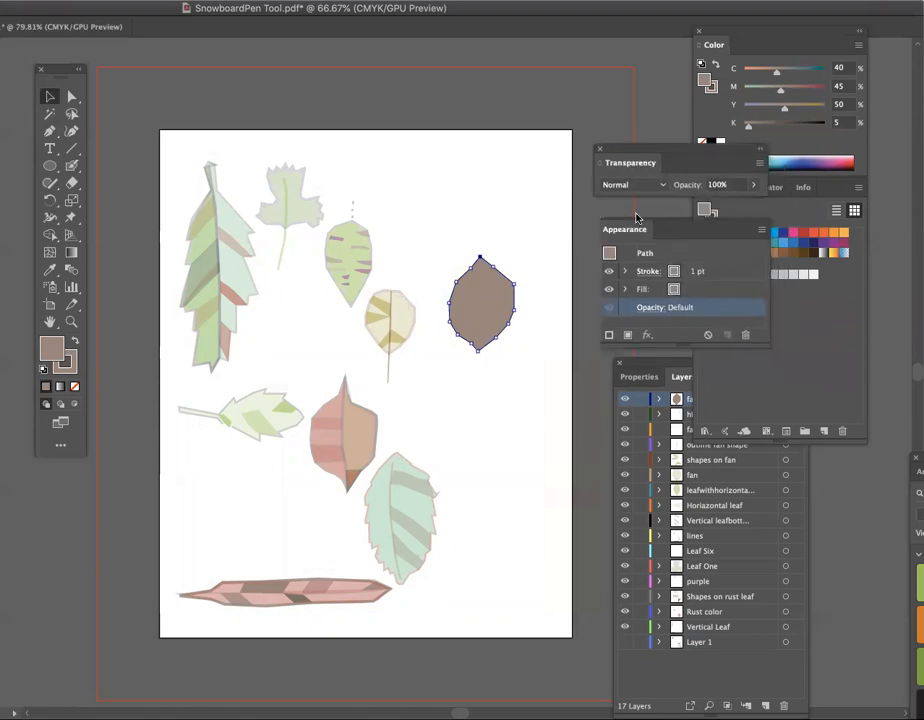
click(648, 302)
click(647, 303)
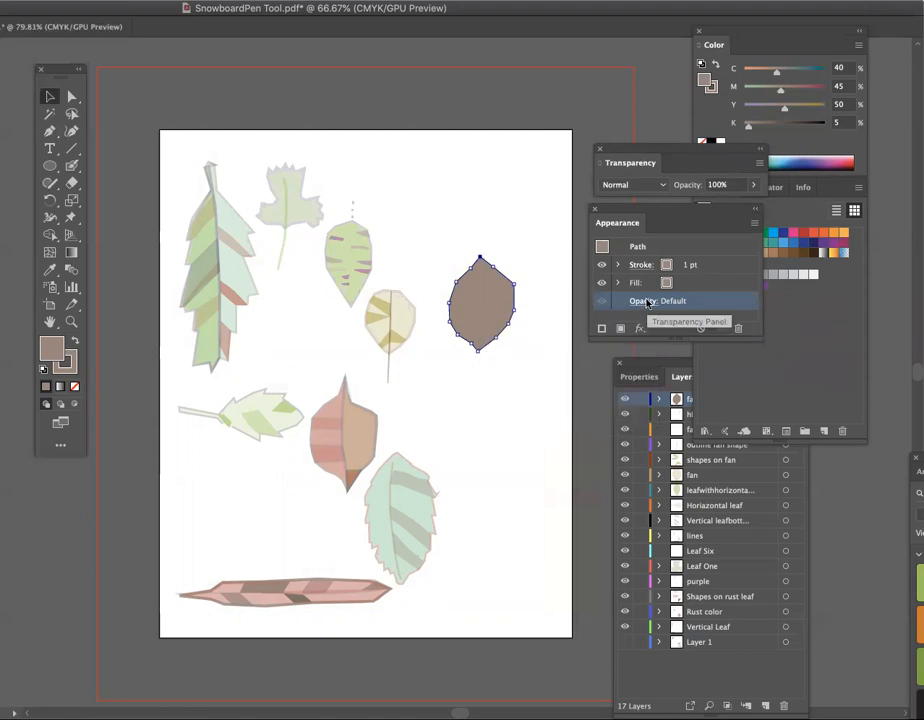
click(648, 302)
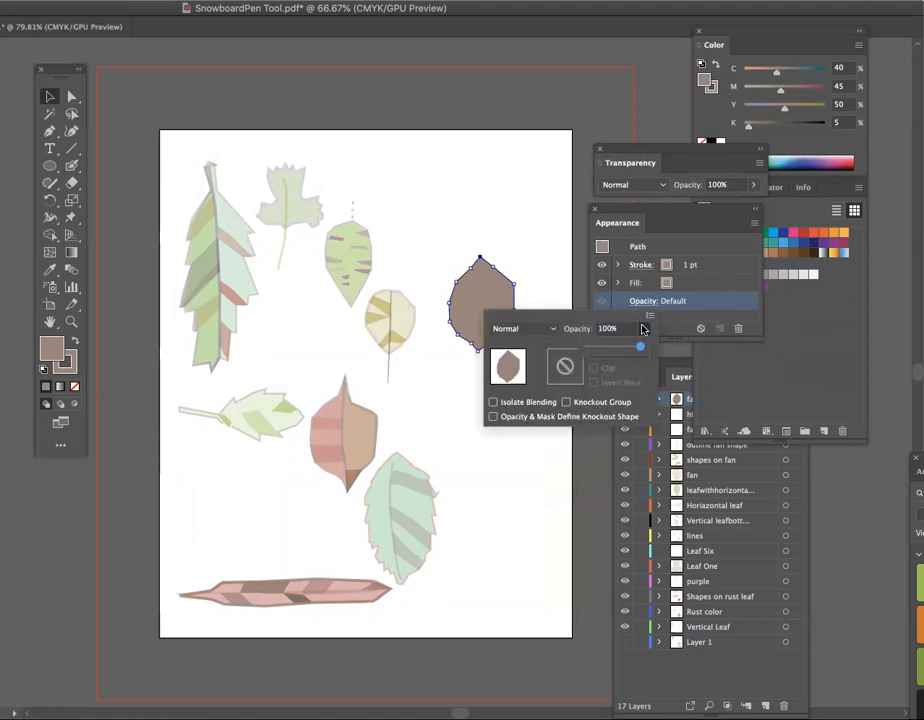
drag(640, 346, 604, 349)
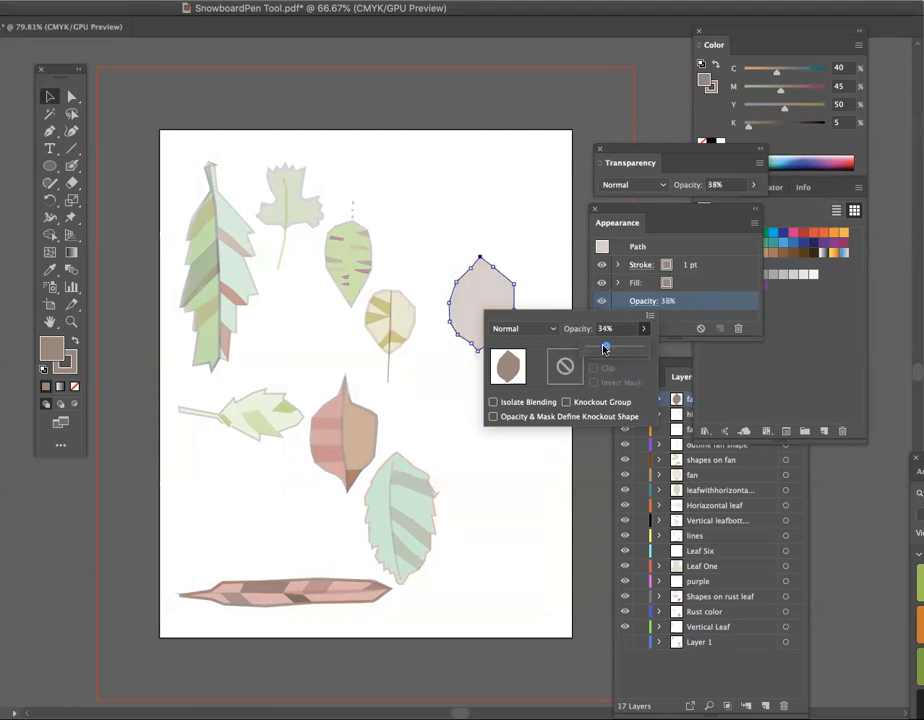
click(547, 291)
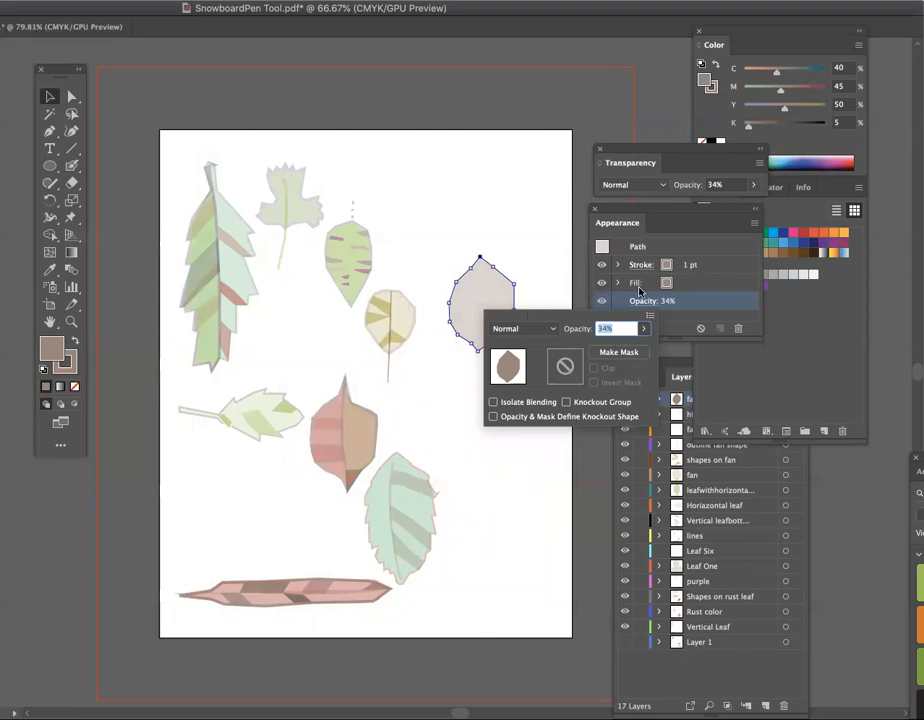
key(Return)
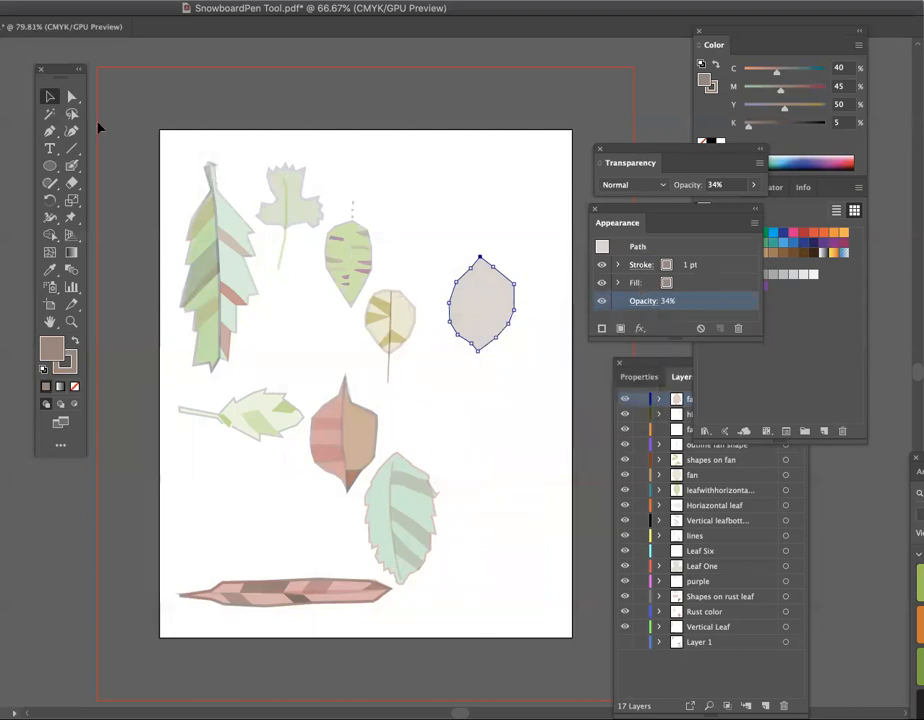
click(52, 99)
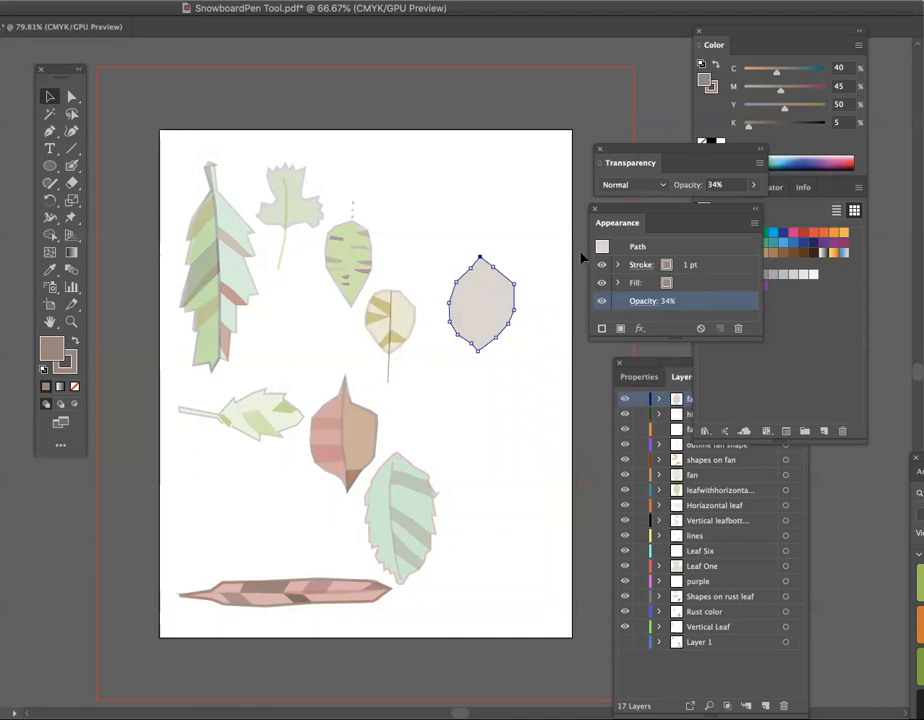
- Set the traced leaf's stroke weight to 3 pt
click(639, 264)
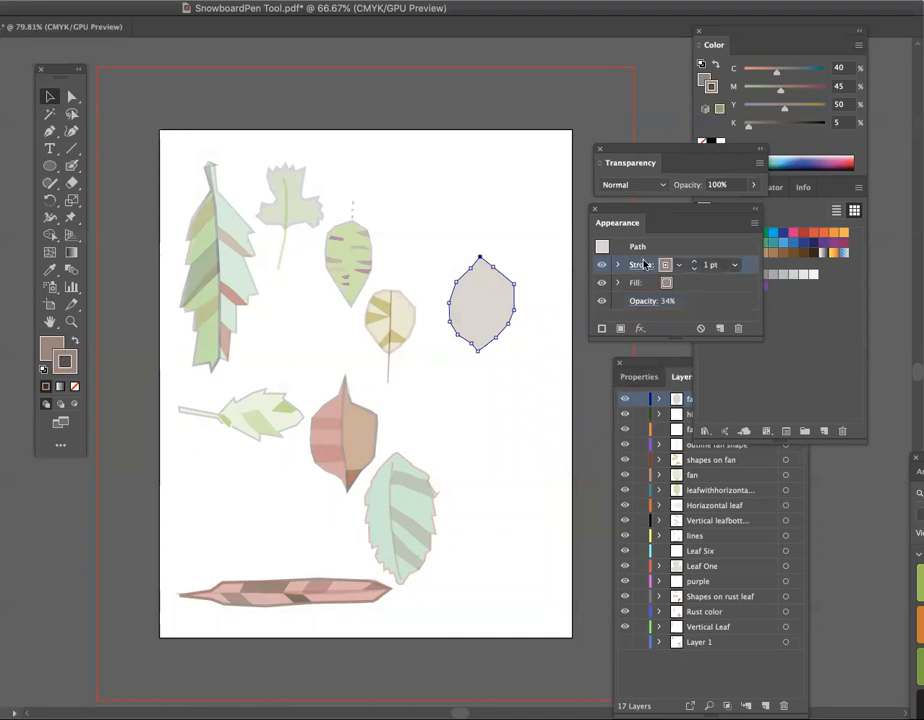
click(641, 265)
click(550, 285)
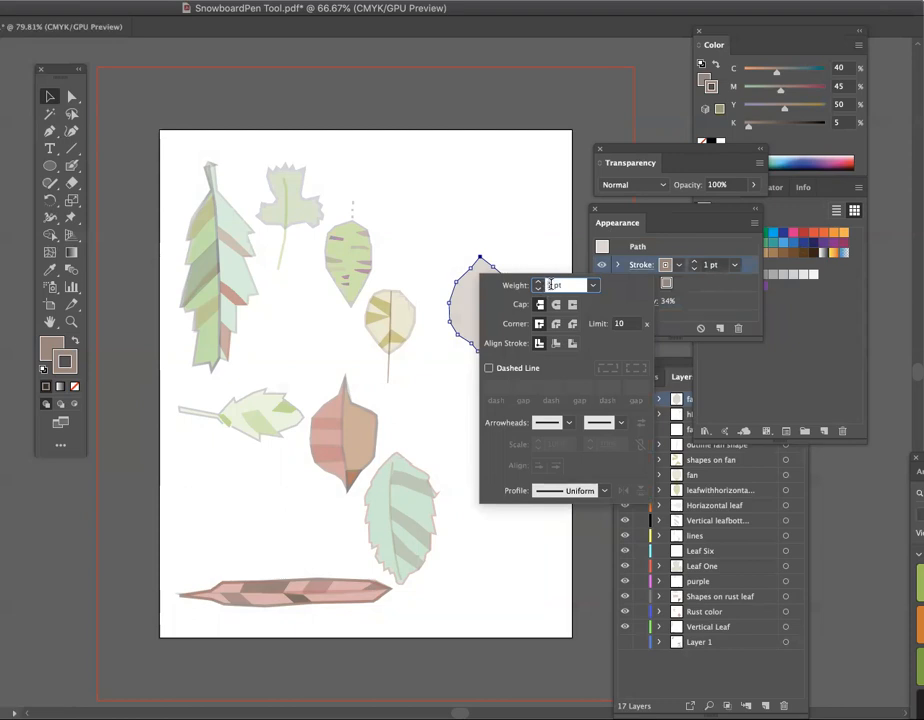
key(BackSpace)
text(3)
- Change the traced leaf's stroke to the green C=50 M=0 Y=100 K=0 swatch and deselect the leaf
click(677, 266)
click(677, 266)
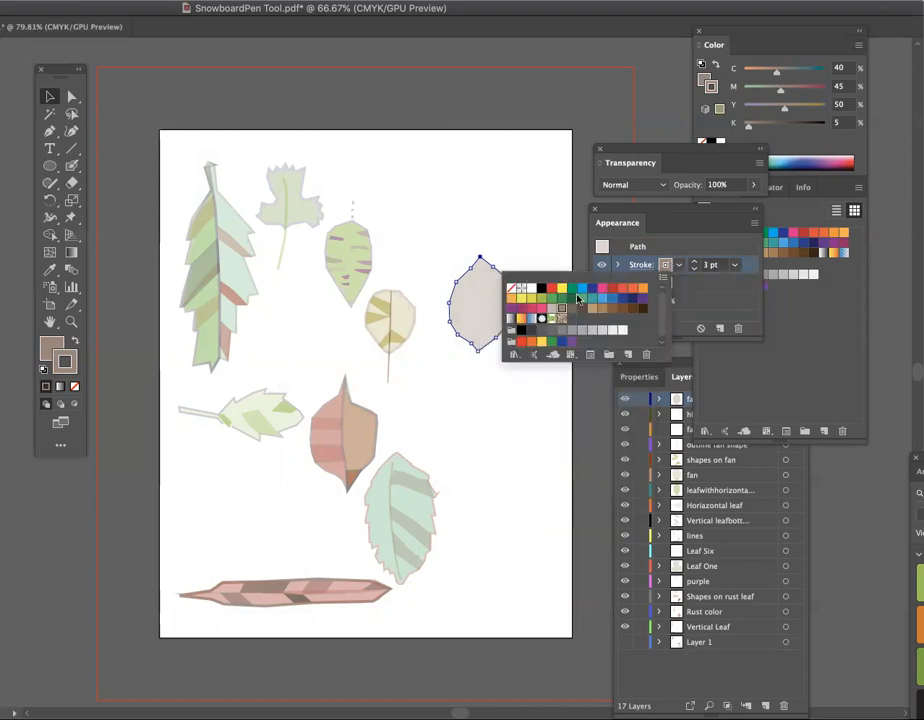
click(540, 298)
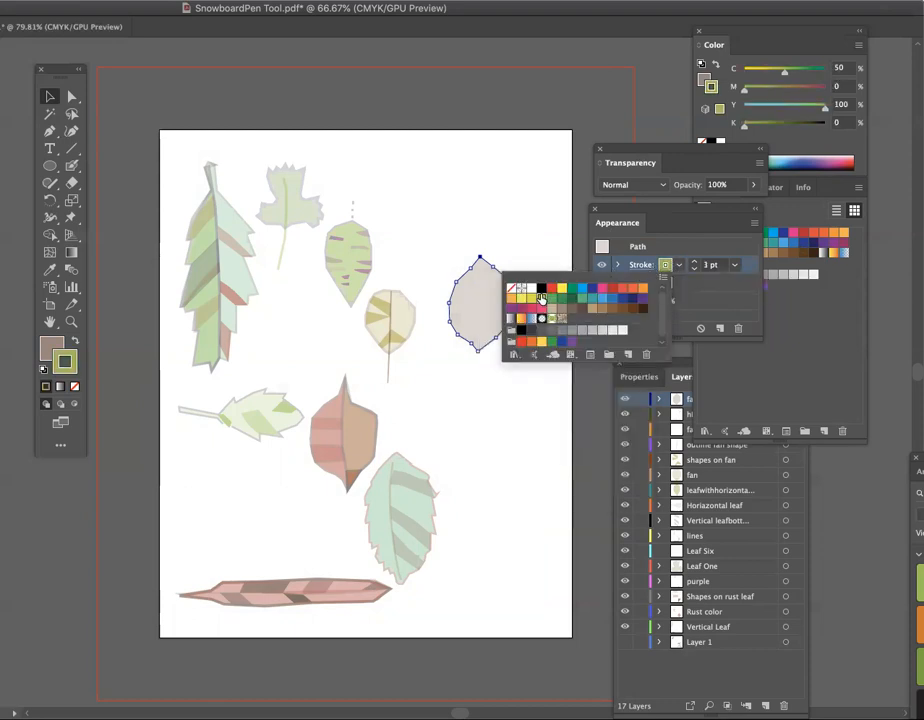
click(548, 197)
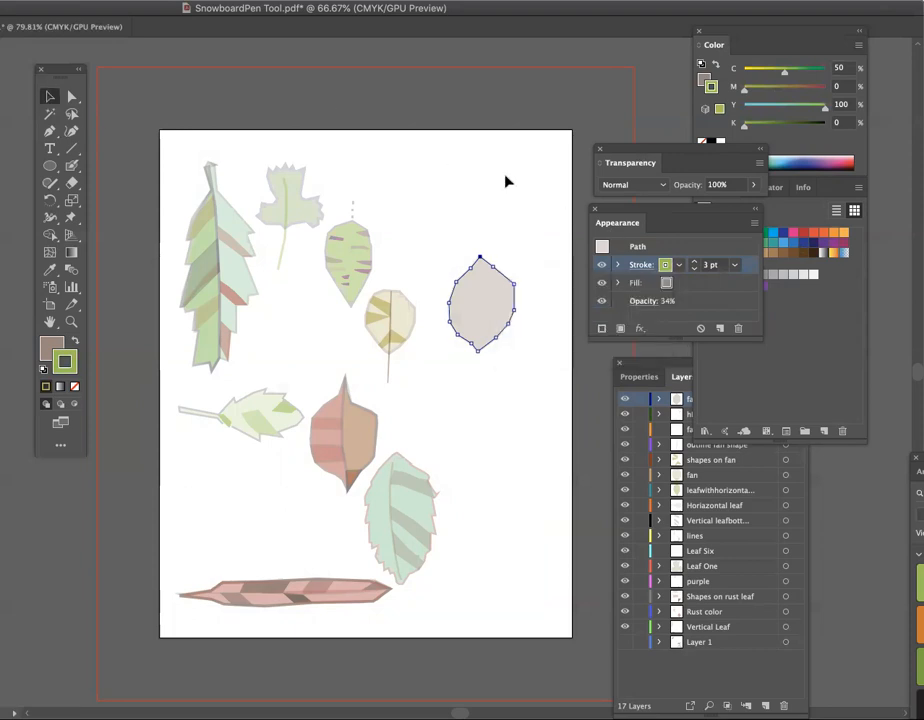
click(505, 181)
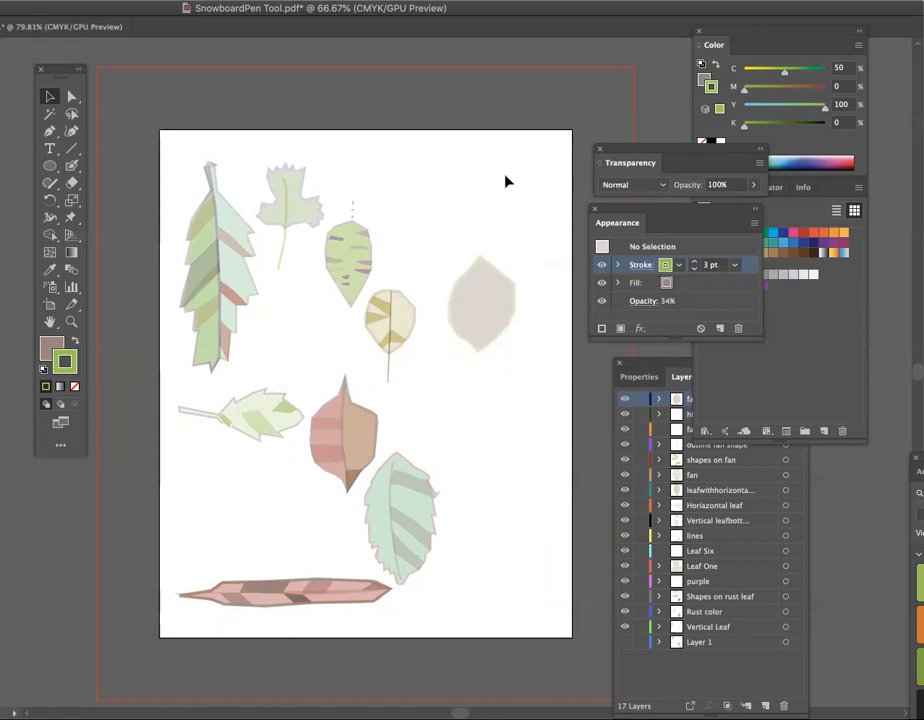
- Create a new layer named zigzagshapes above the fatzigzagleaf layer
click(645, 368)
drag(645, 368, 602, 384)
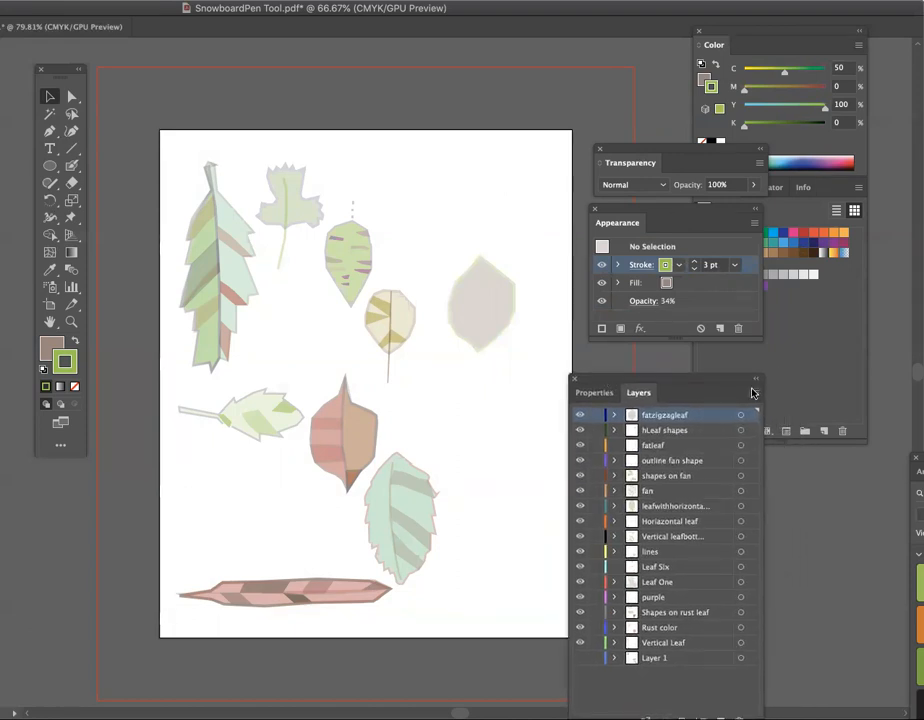
click(754, 392)
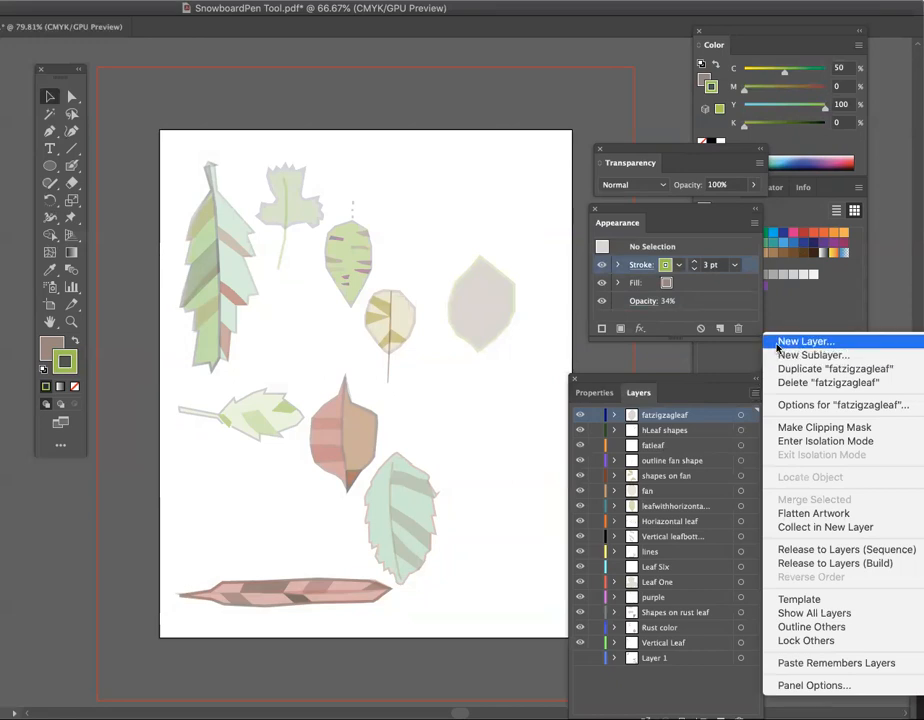
click(779, 343)
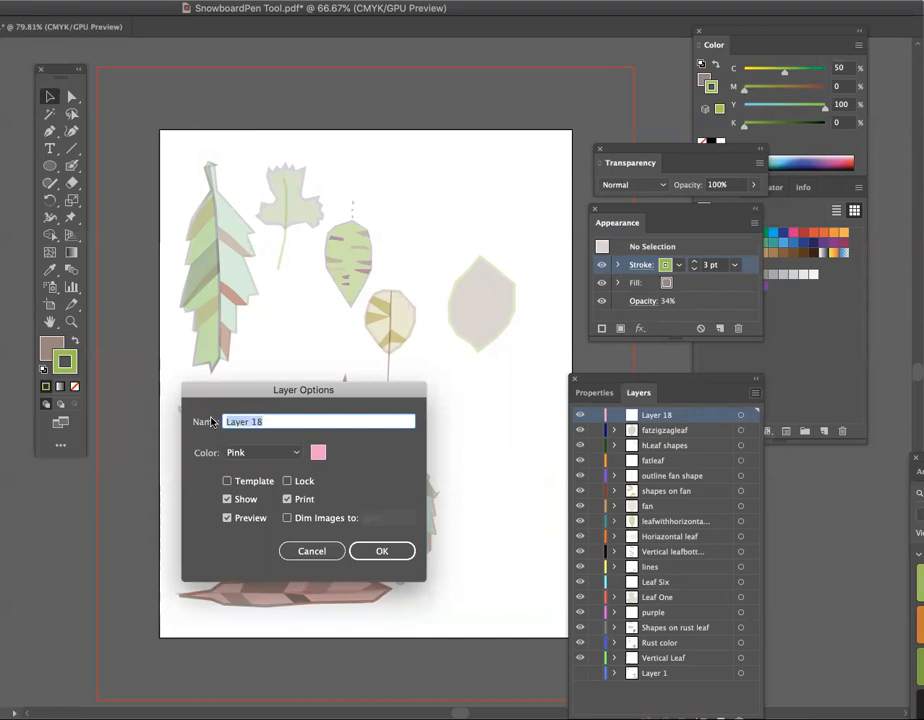
text(zigzagshapes)
click(378, 551)
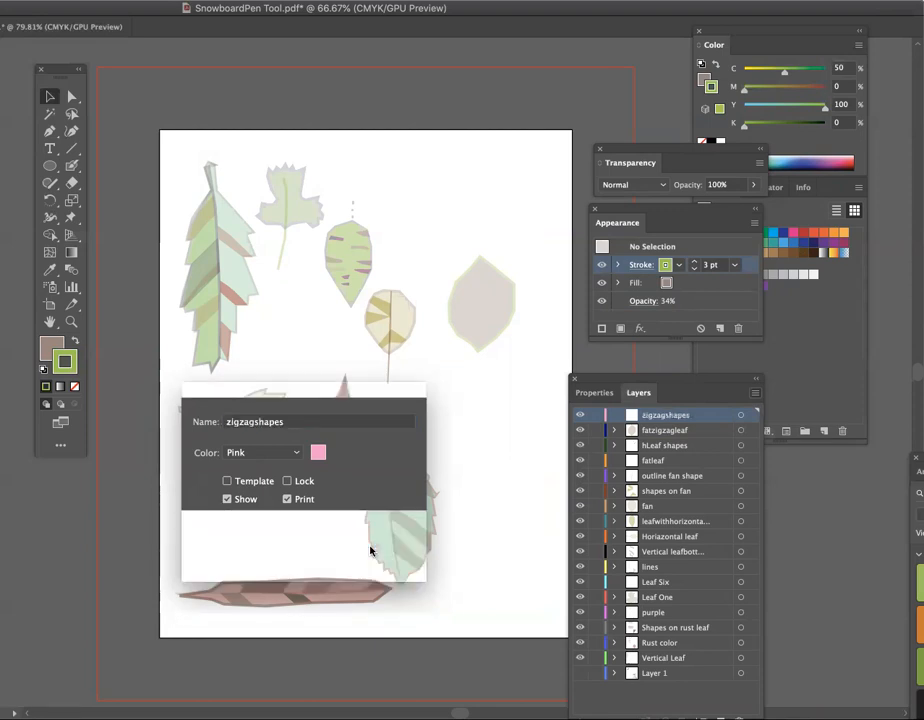
- Show Layer 1, hide fatzigzagleaf, and trace the upper-right band between the leaf's zigzag veins with the Pen tool
click(581, 674)
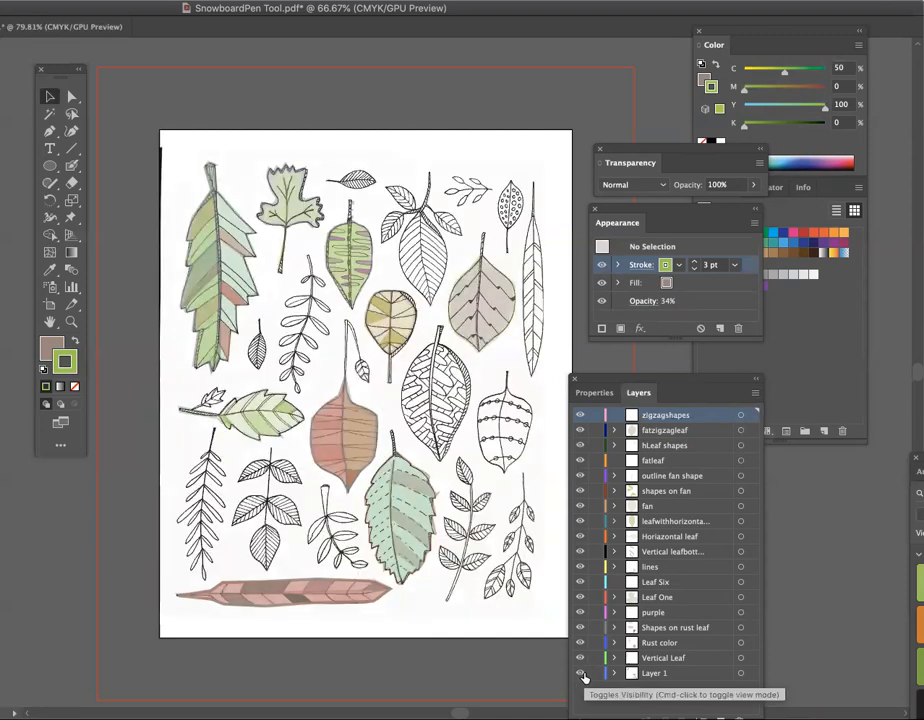
click(580, 431)
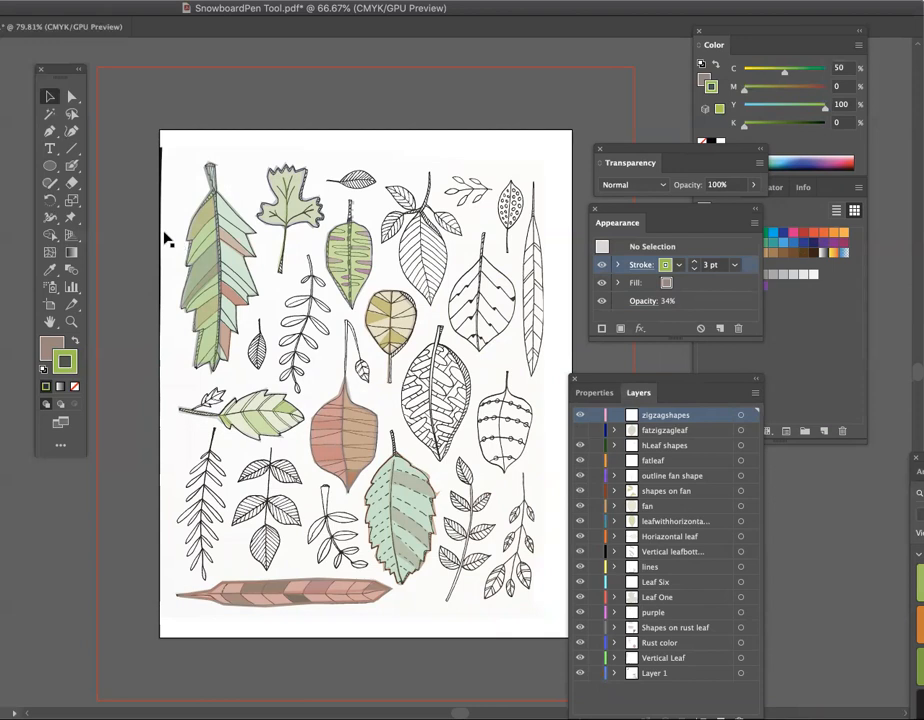
click(50, 131)
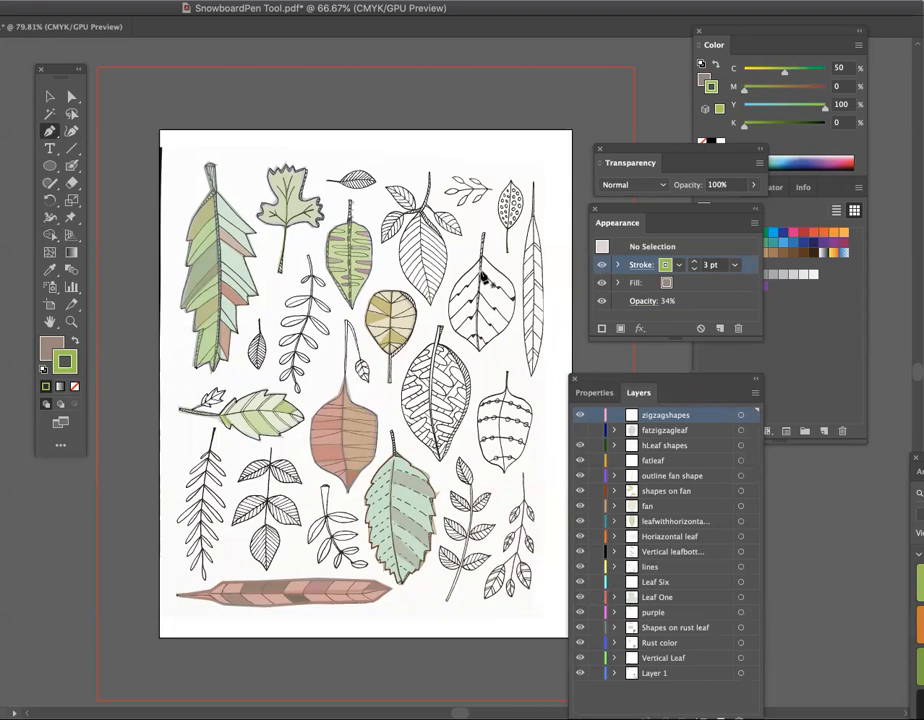
click(481, 270)
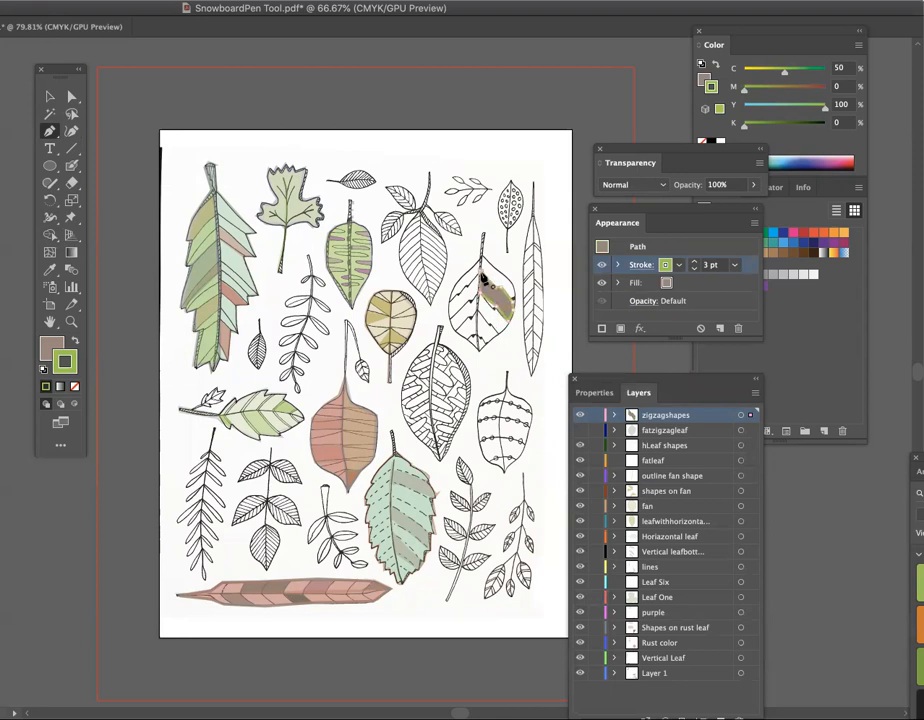
- Show the fatzigzagleaf layer again and remove the stroke from the traced zigzag band
click(51, 97)
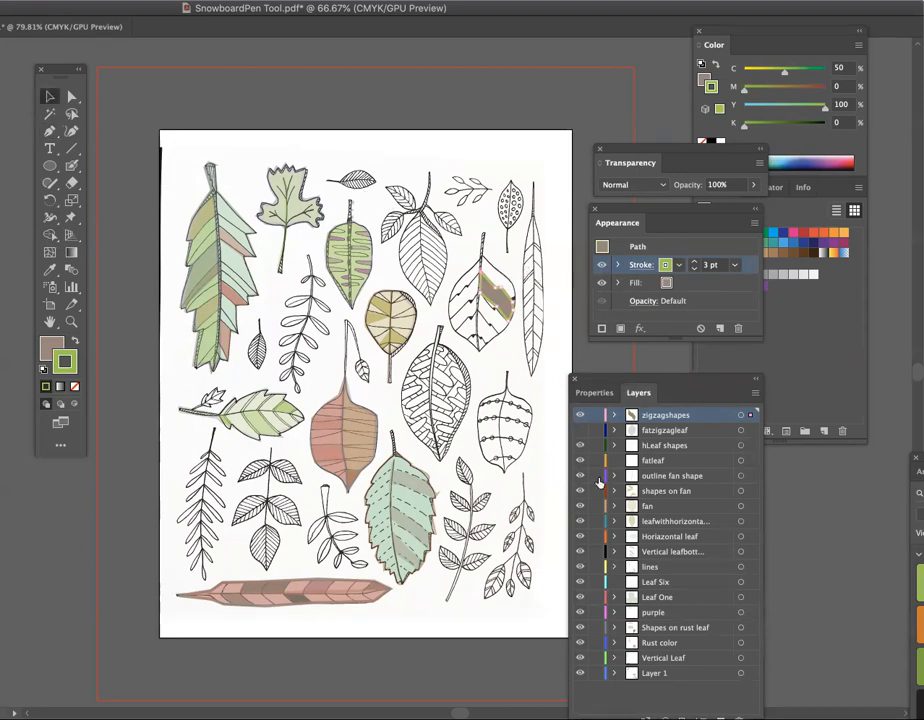
click(581, 430)
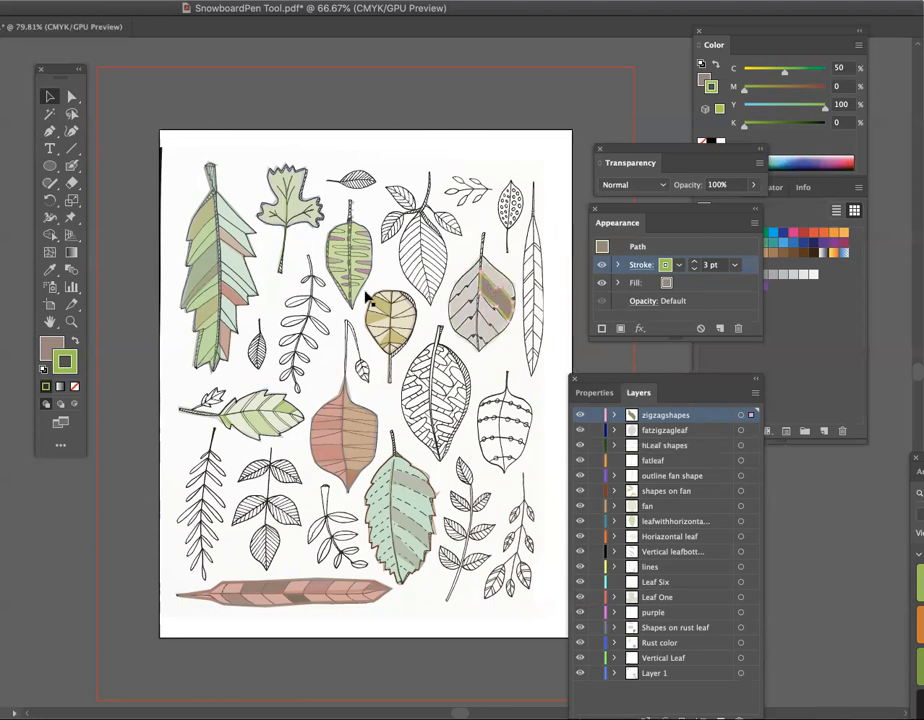
click(74, 386)
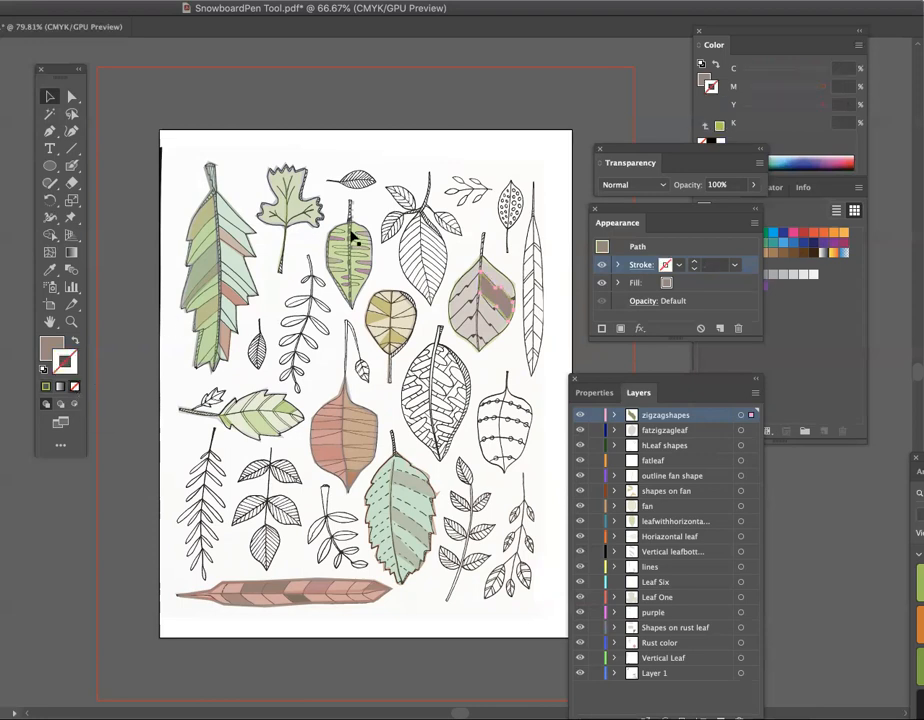
- Adjust the zigzag band's anchor points with the Direct Selection tool to follow the drawn veins, and deselect the band
key(a)
drag(497, 309, 494, 313)
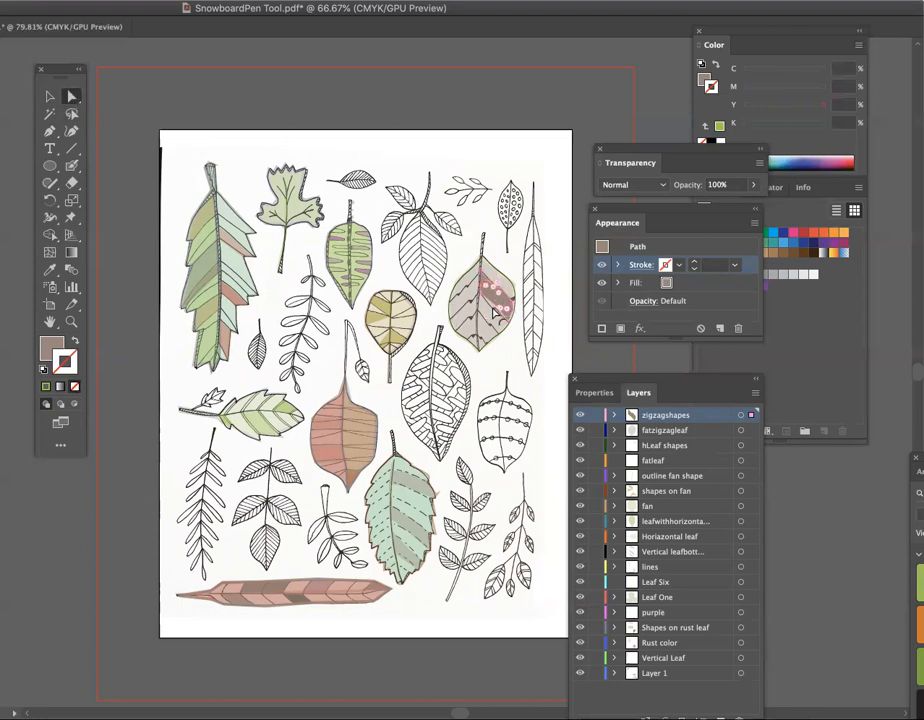
click(487, 290)
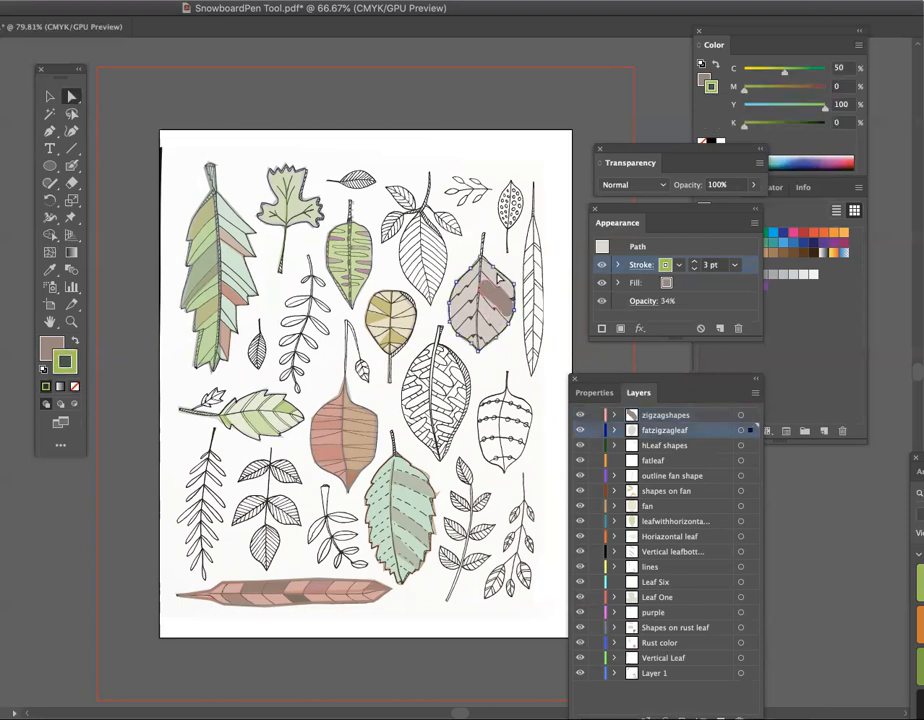
click(487, 289)
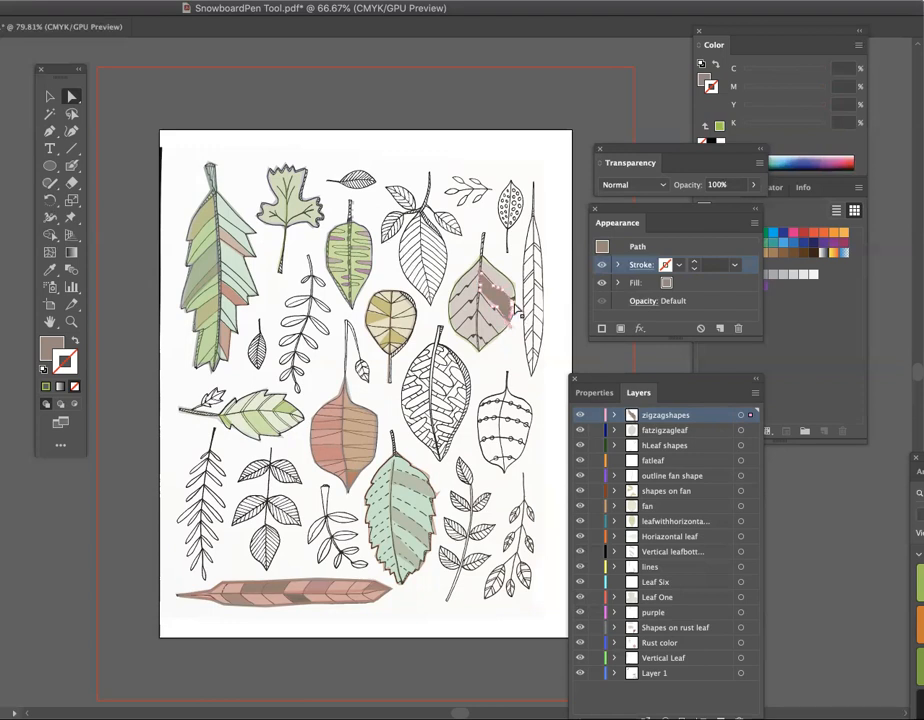
click(51, 97)
click(381, 147)
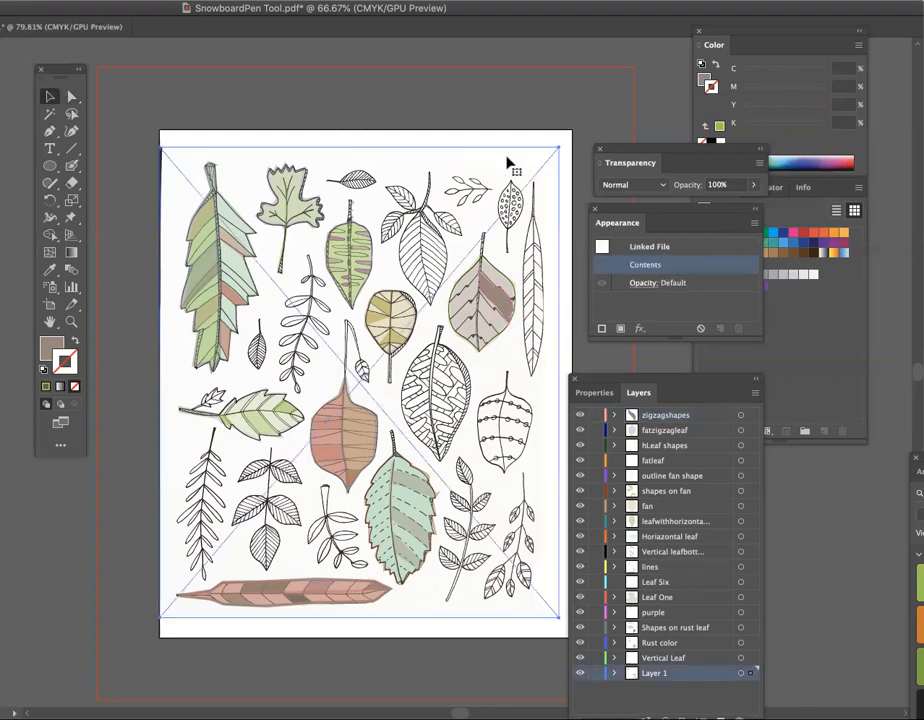
- Hide Layer 1, lower the zigzag band's opacity to 35%, and deselect the band
click(578, 674)
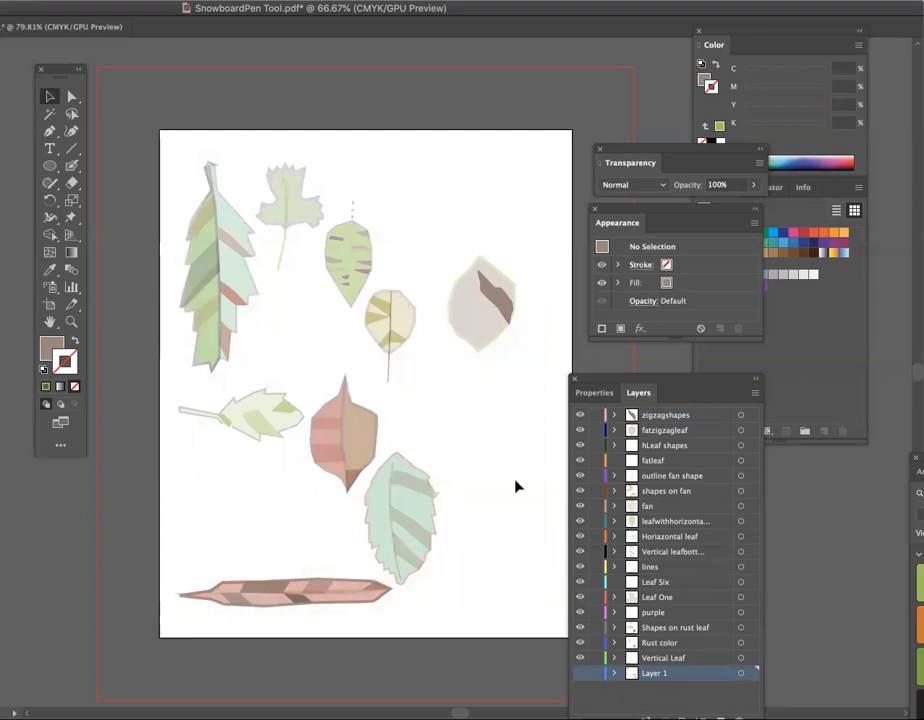
click(502, 304)
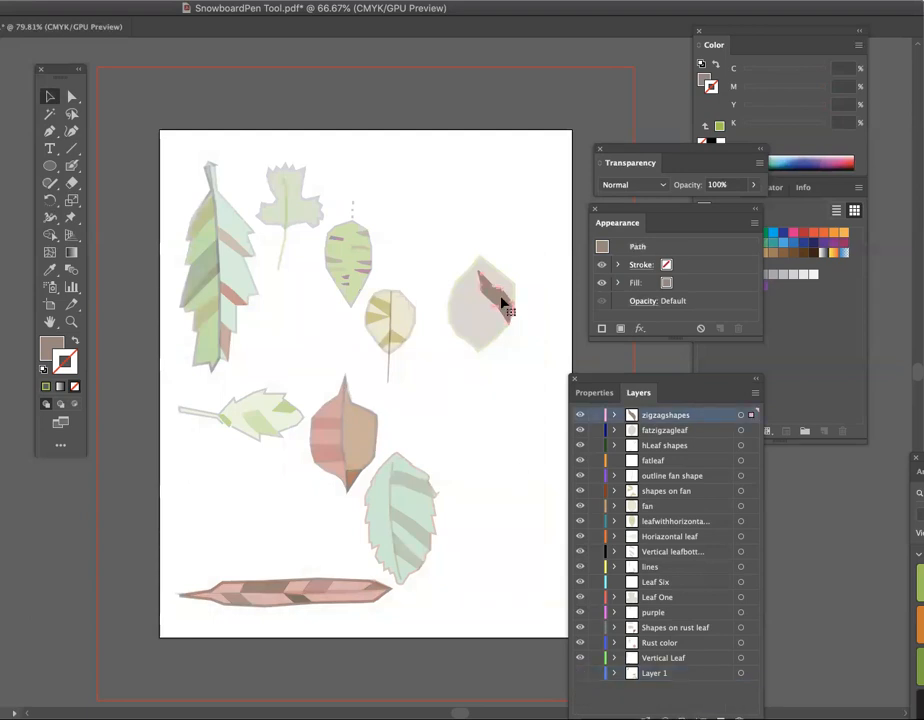
click(400, 1)
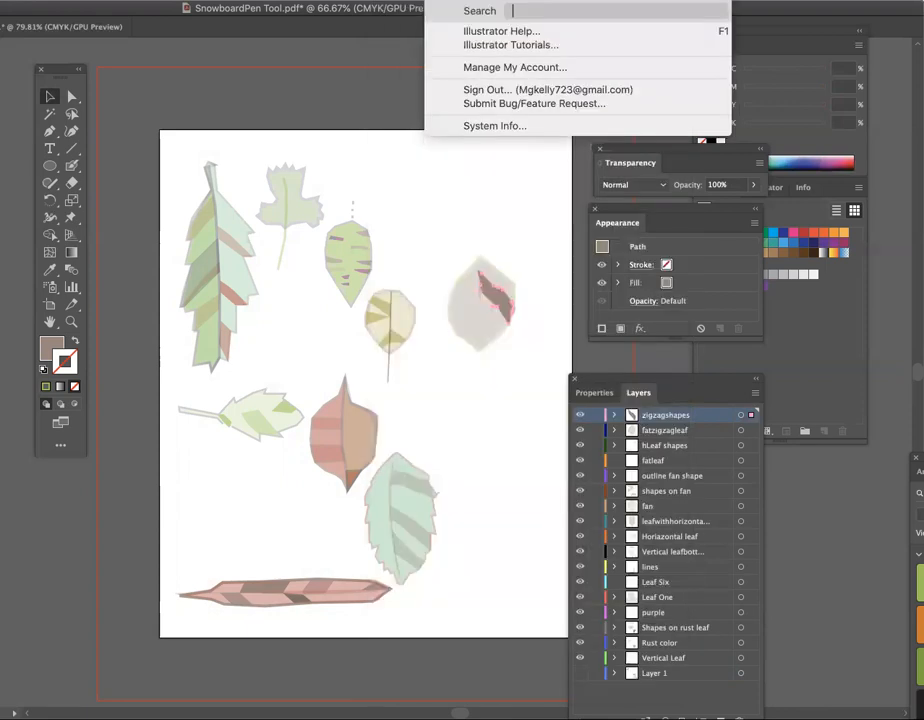
click(452, 1)
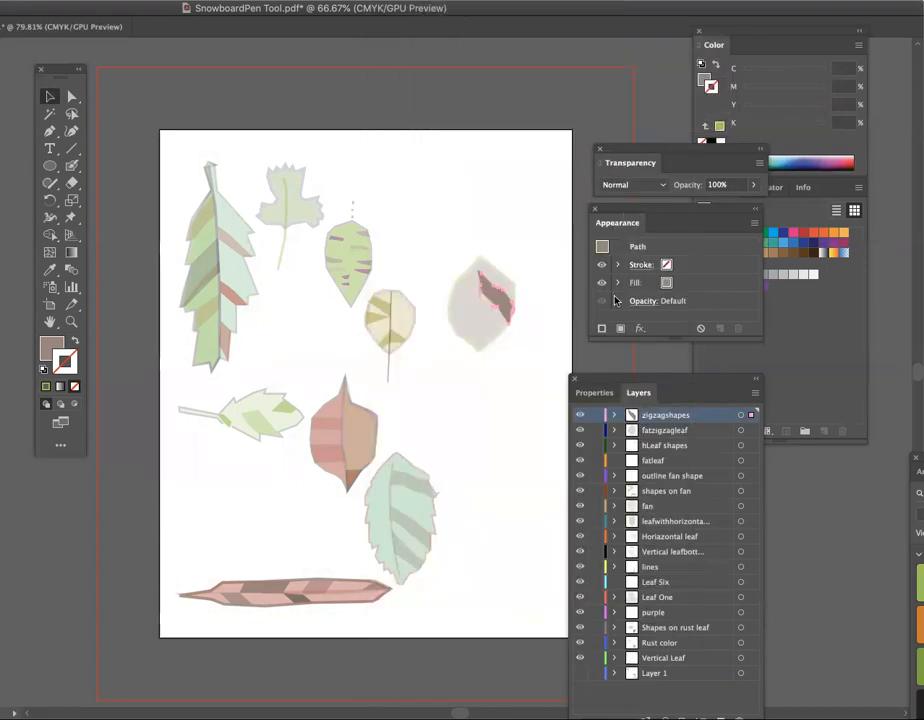
click(663, 302)
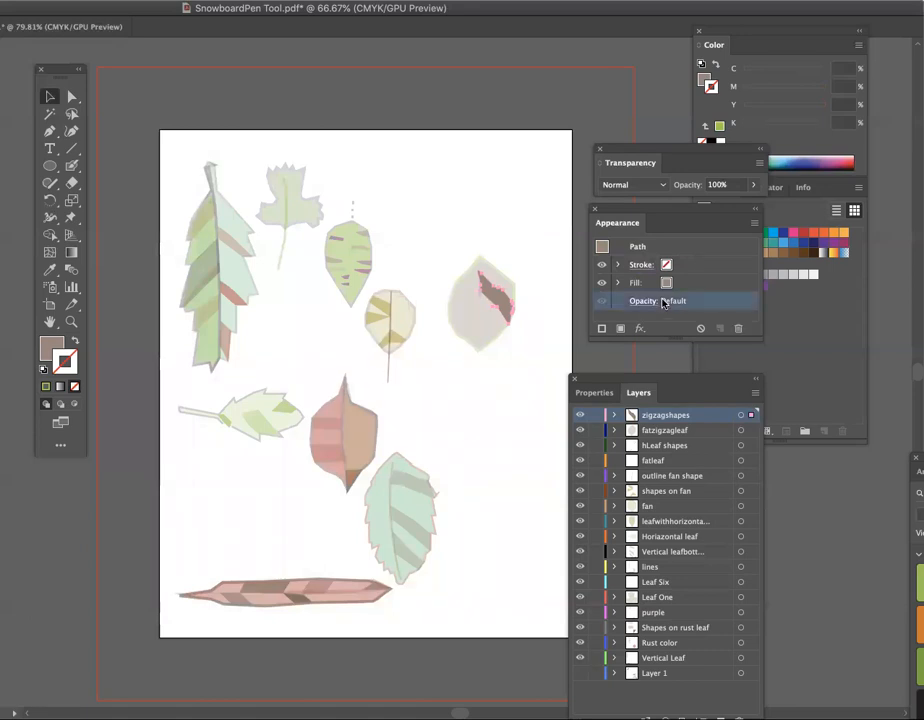
click(643, 301)
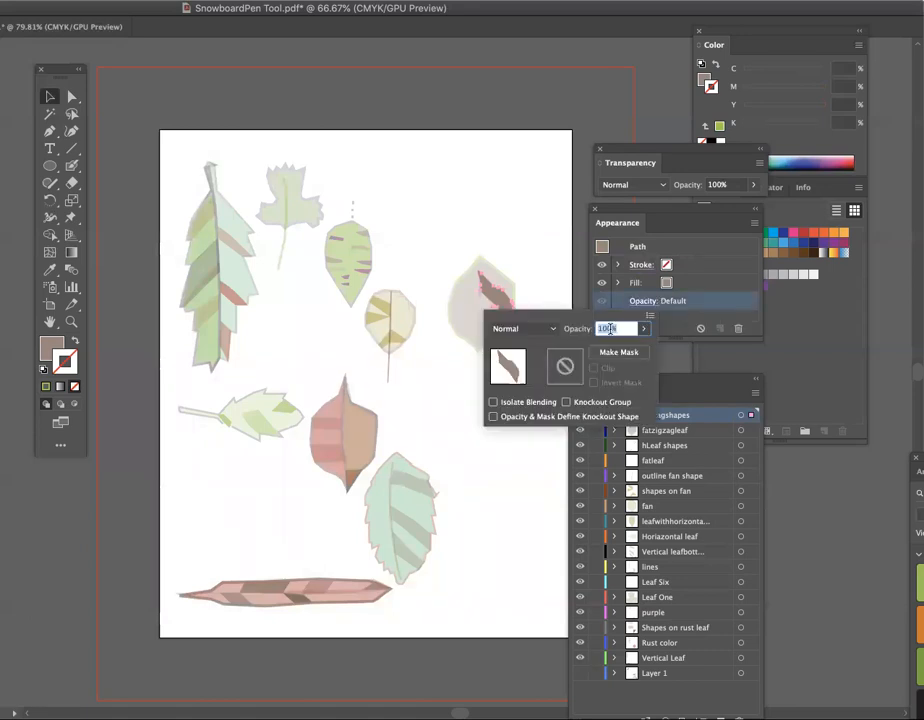
click(643, 328)
drag(639, 348, 605, 348)
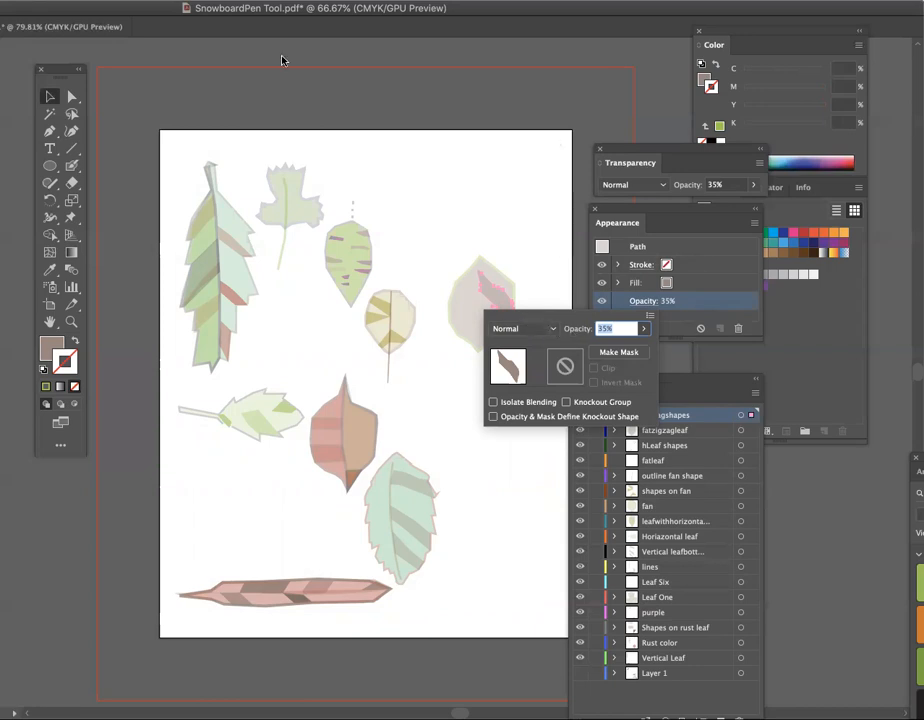
click(101, 47)
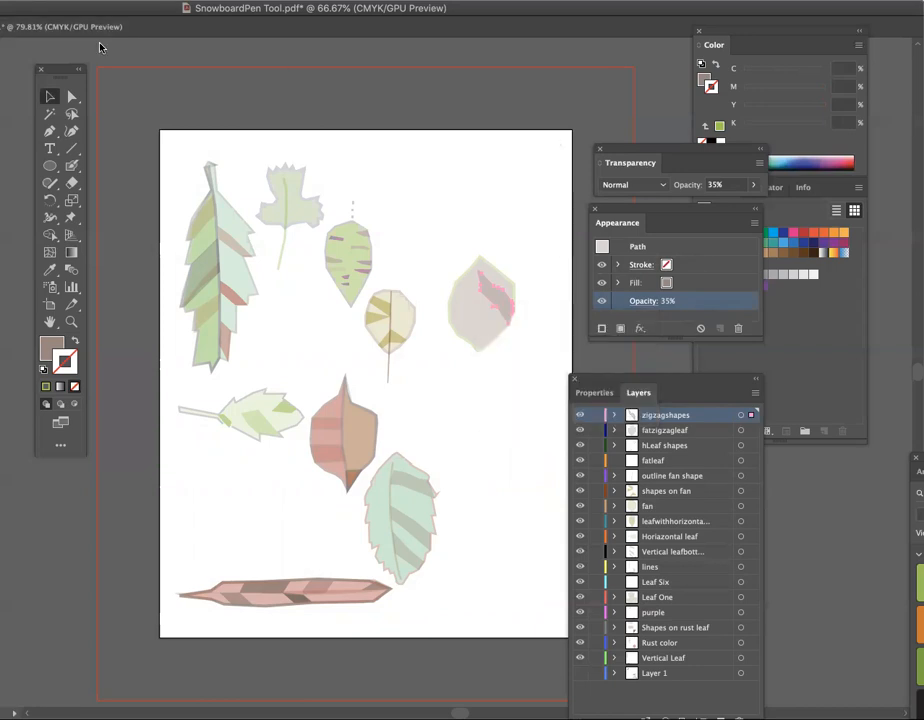
click(462, 170)
- With only the sketch and zigzagshapes visible on that leaf and fill set to none, trace the section right of its midrib near the tip
click(50, 131)
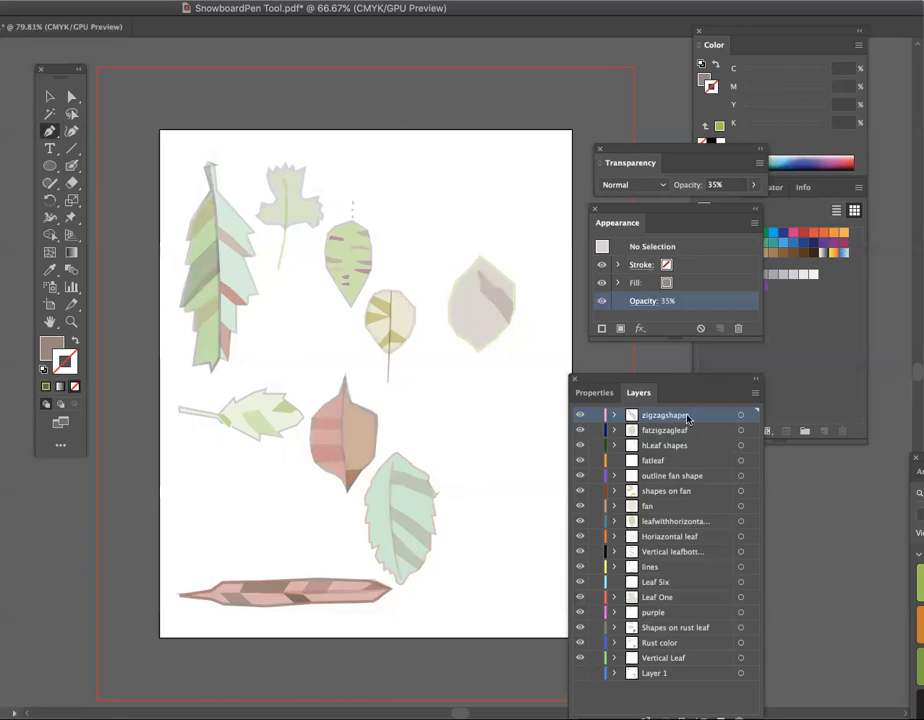
click(580, 429)
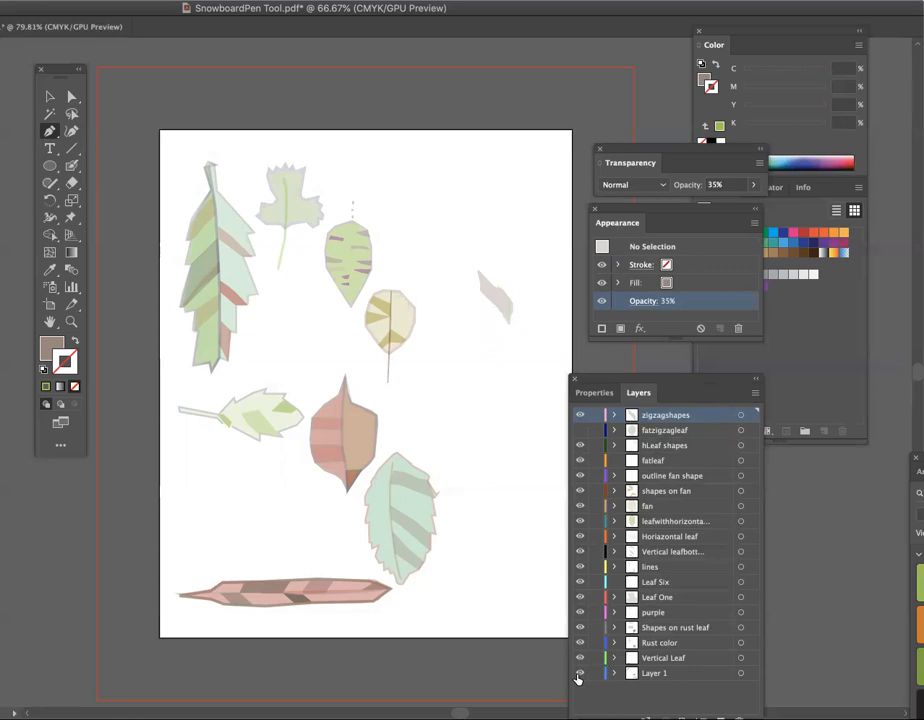
click(579, 673)
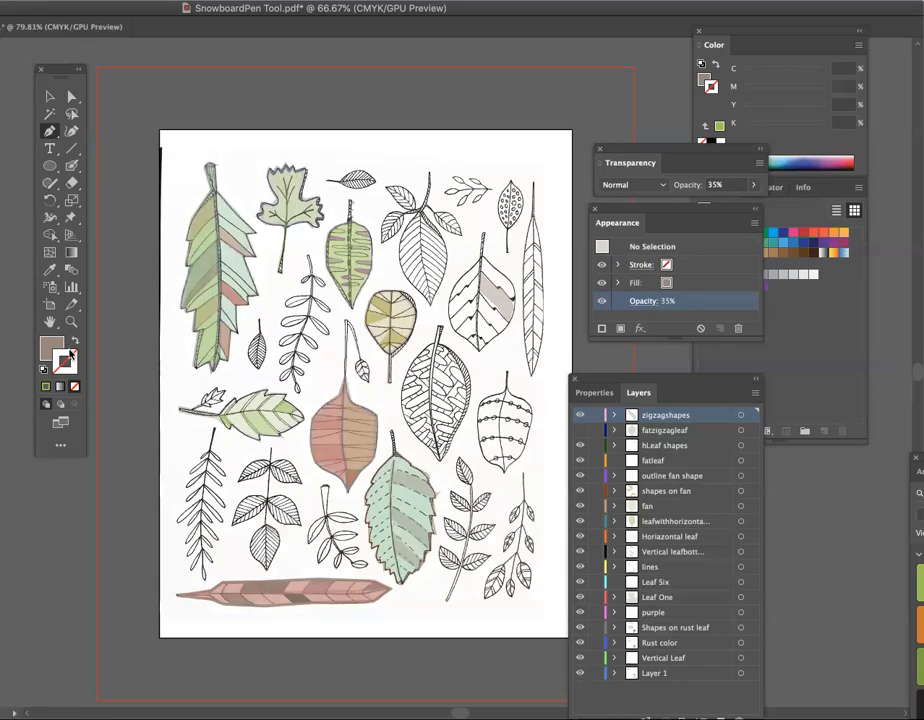
click(45, 348)
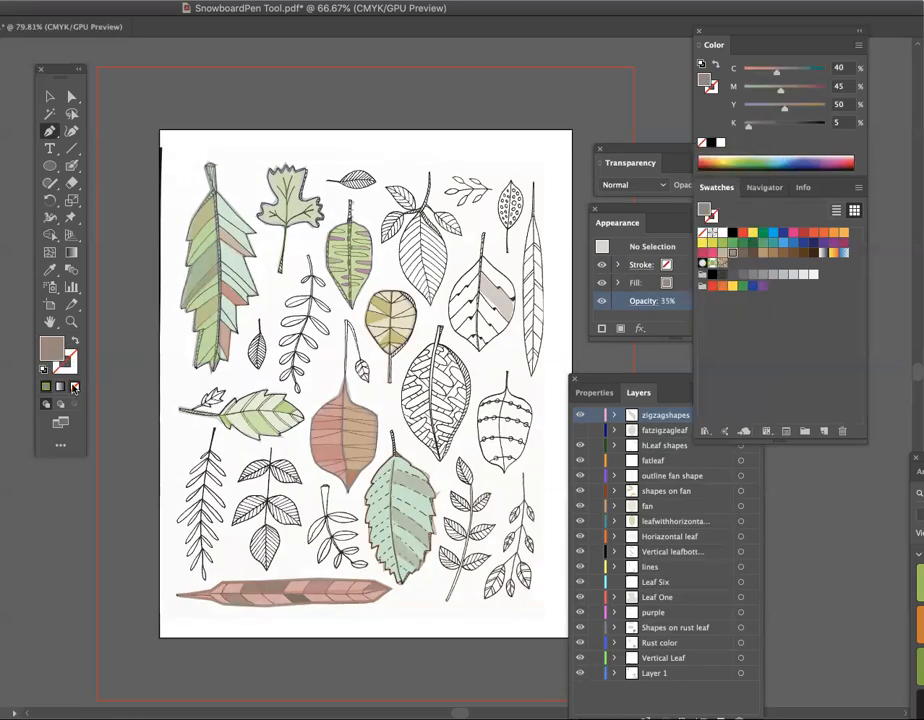
click(73, 388)
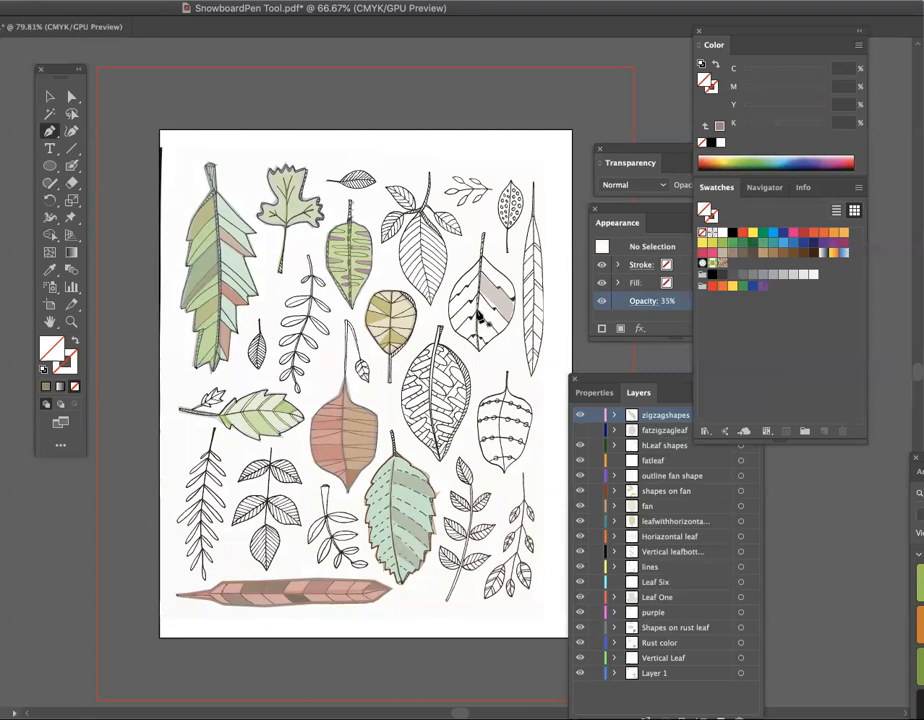
click(480, 317)
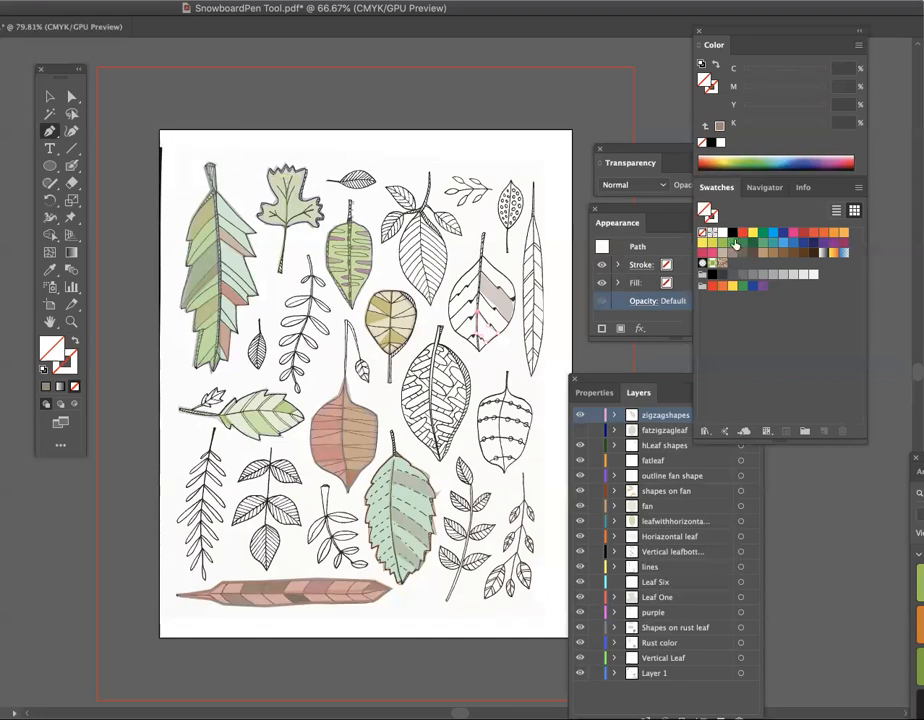
- Fill the traced tip section with the green C=50 M=0 Y=100 K=0 swatch and lower its opacity to 24%
click(721, 245)
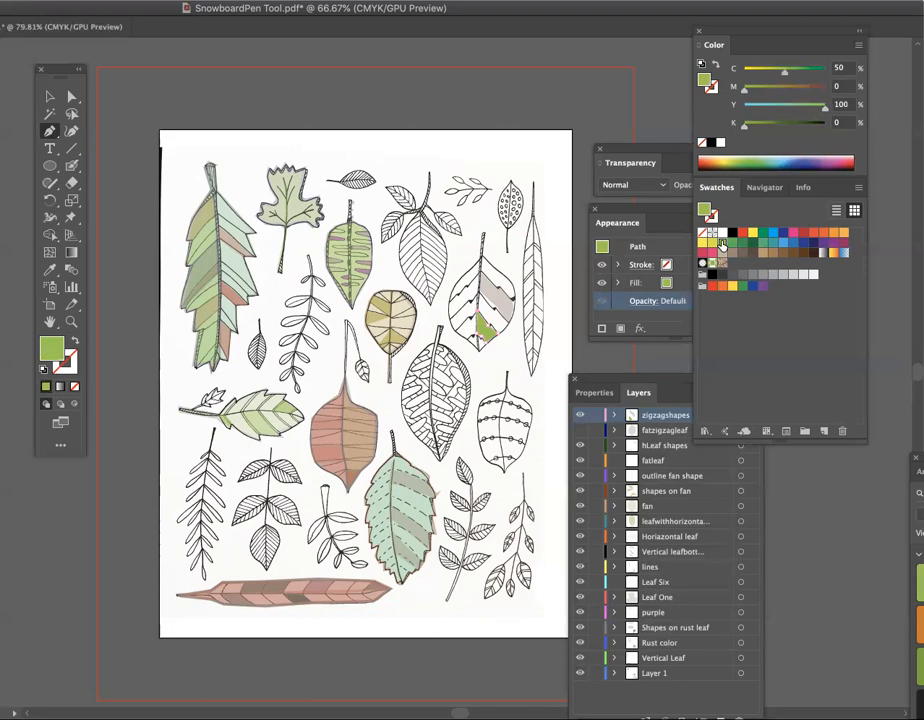
click(644, 302)
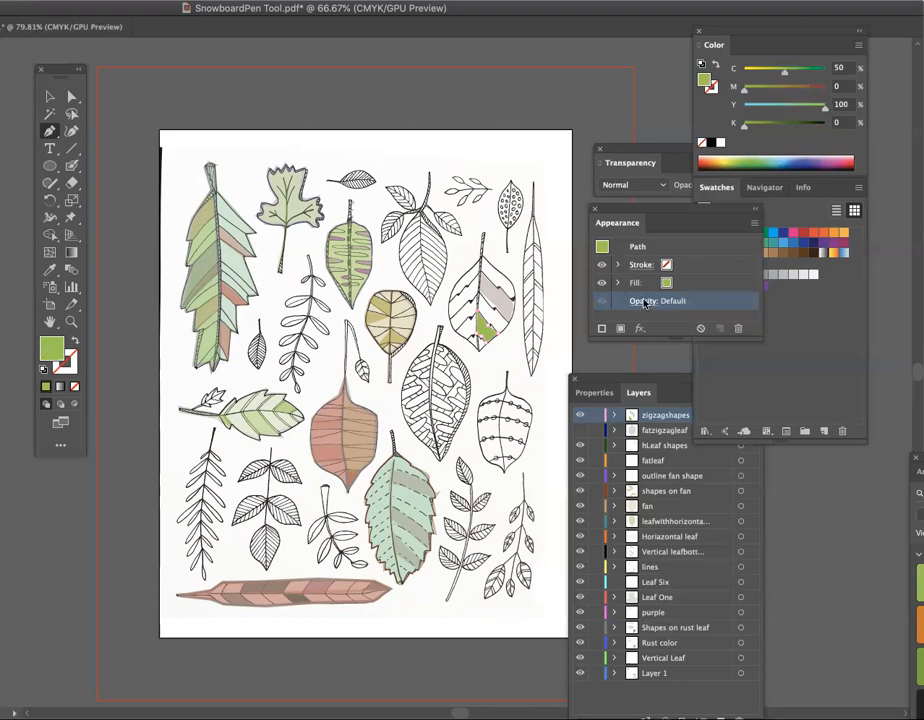
click(644, 302)
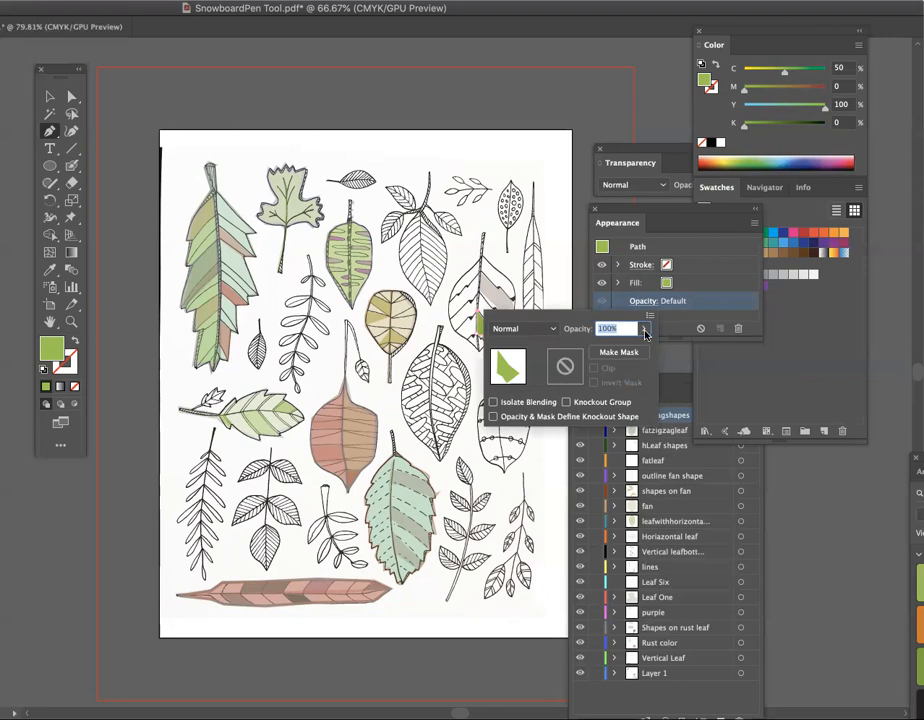
click(644, 328)
drag(640, 348, 600, 350)
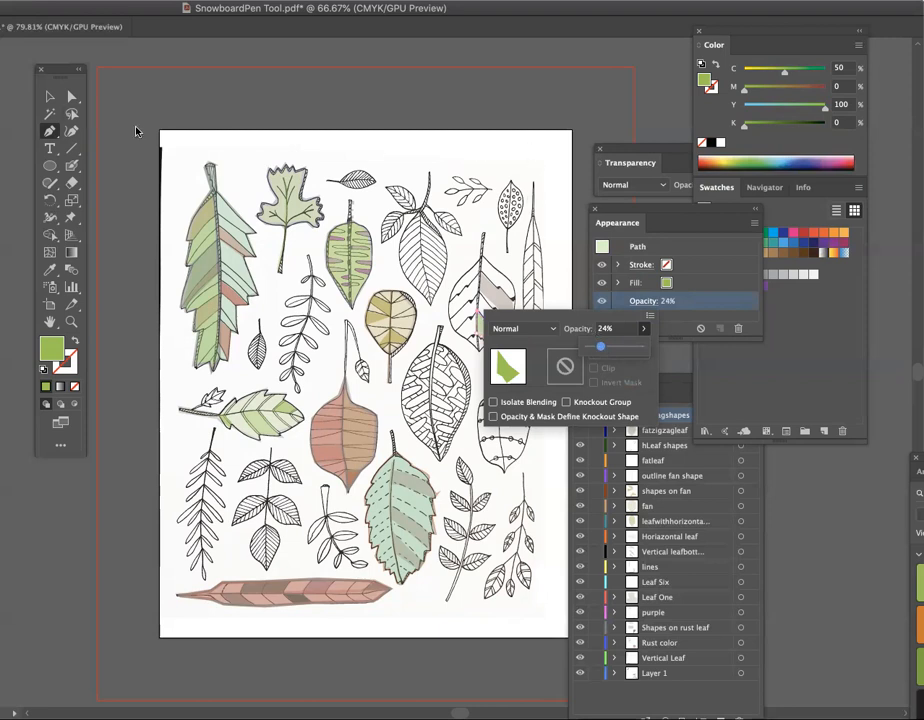
click(52, 95)
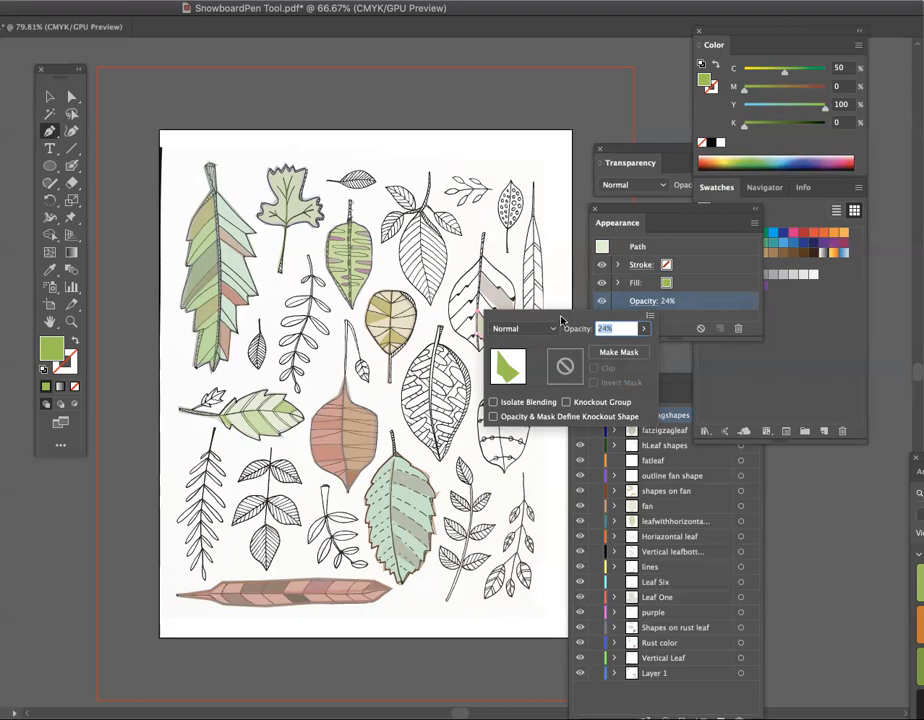
click(634, 204)
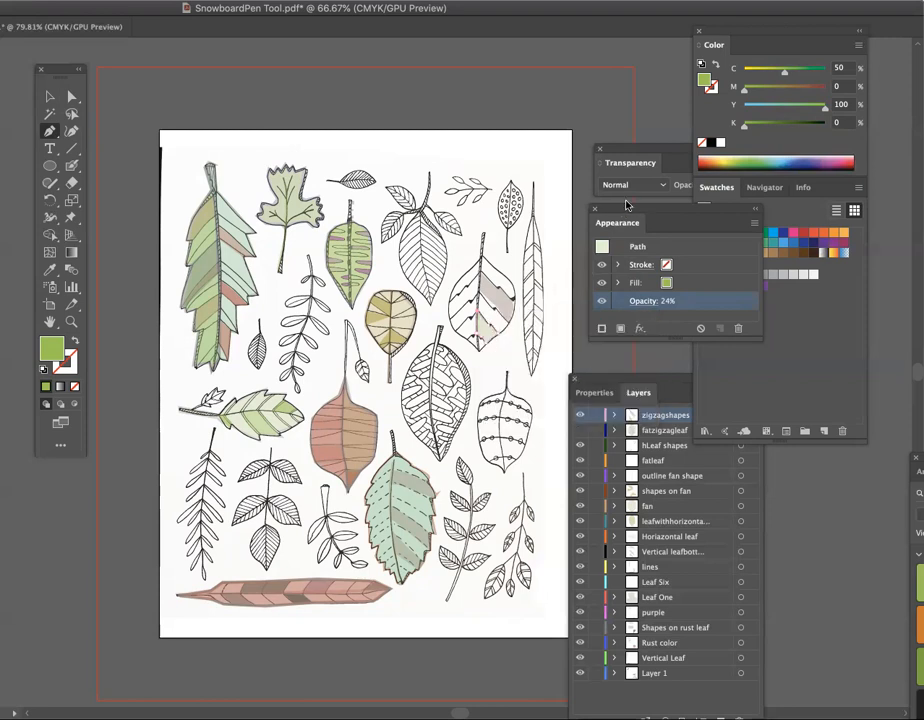
- Show the fatzigzagleaf layer and hide the Layer 1 sketch
drag(625, 380, 634, 290)
click(589, 341)
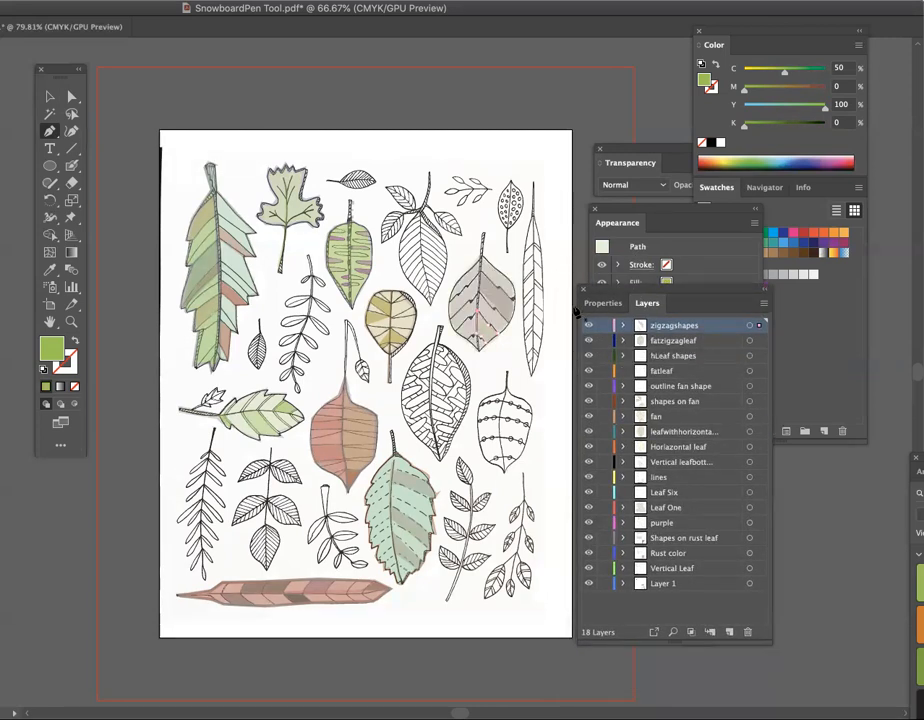
click(589, 584)
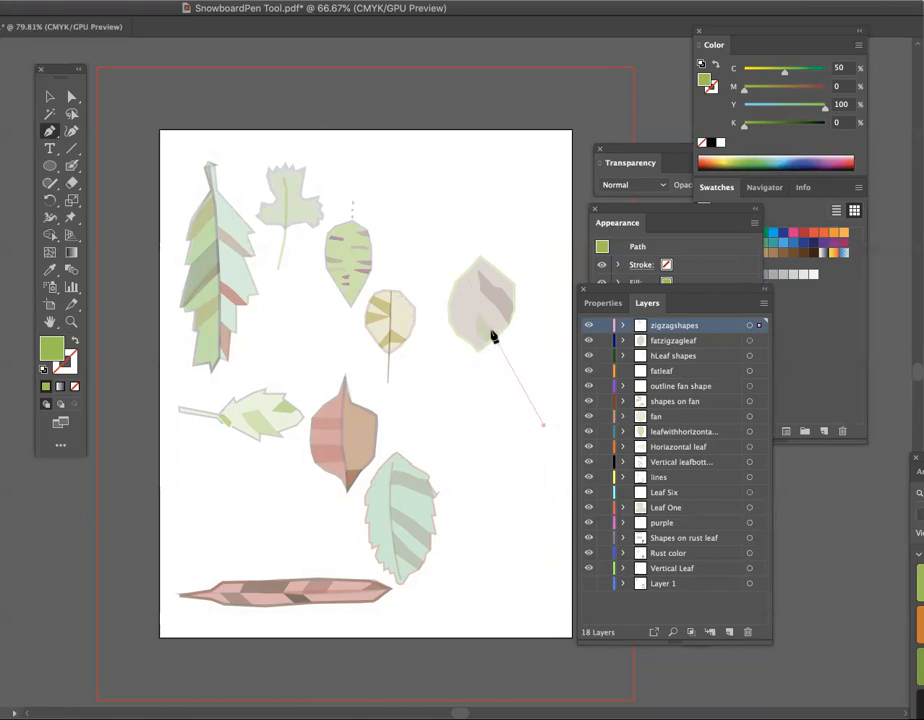
- Draw a small green triangle with the Pen tool in the blank area below the zigzag leaf, right of the toothed leaf
click(545, 428)
click(50, 97)
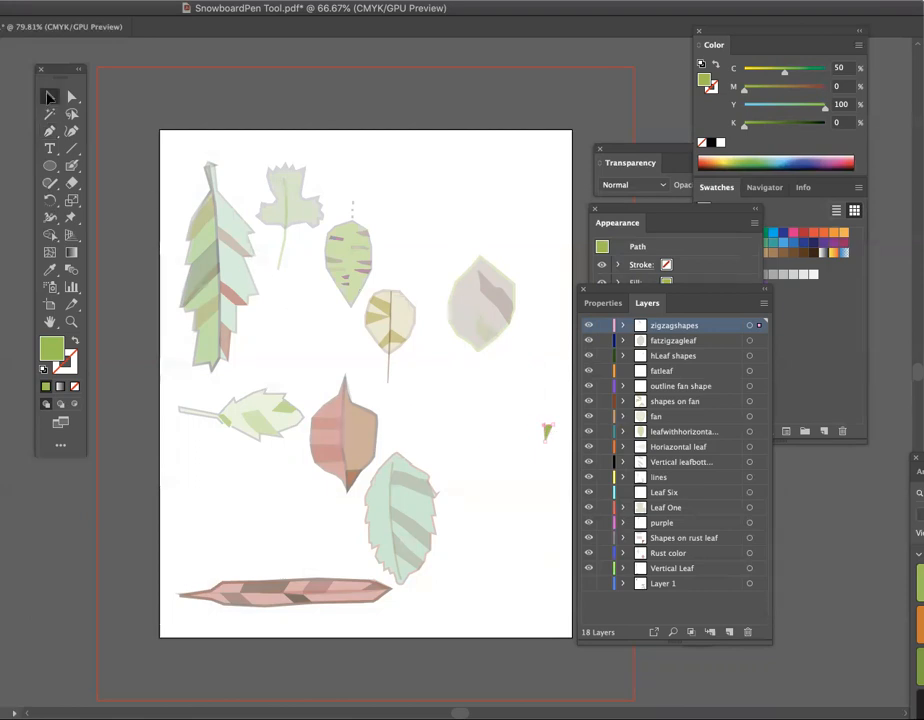